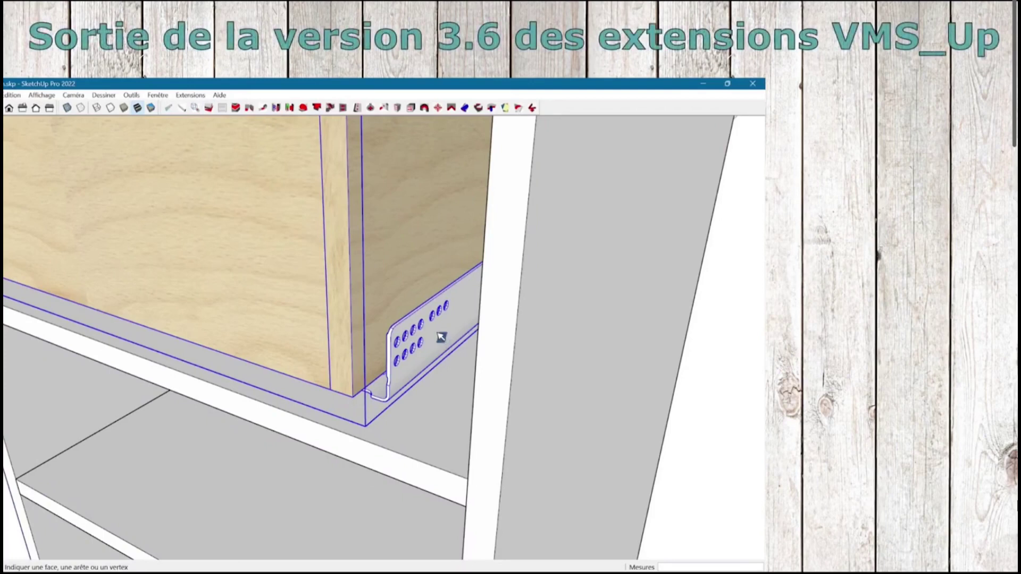
Examine the drawer slide and the workbench with wall cabinets from several angles.
middle_click_drag(463, 344, 517, 349)
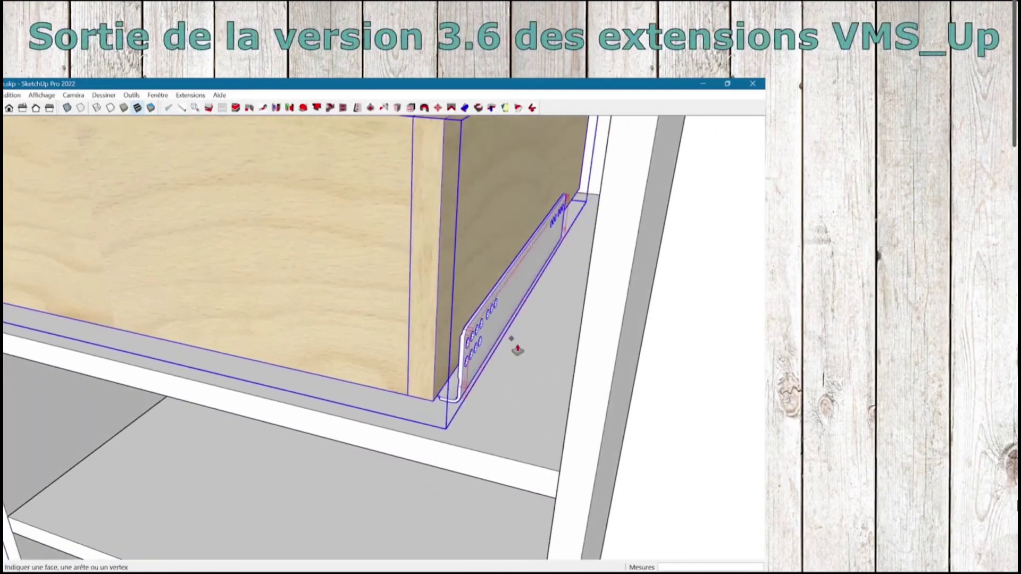
left_click(579, 355)
middle_click_drag(581, 355, 661, 349)
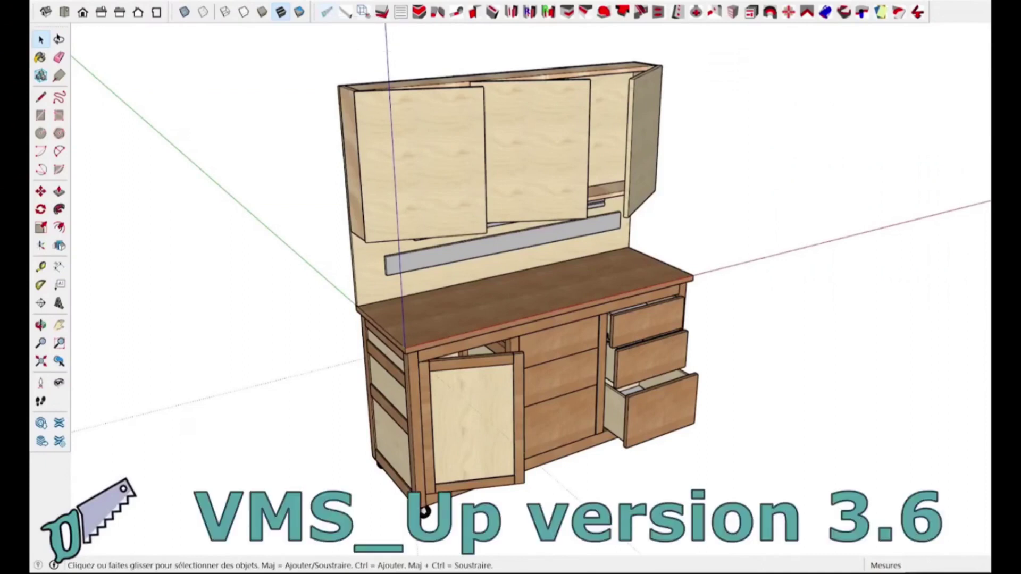
middle_click_drag(511, 288, 505, 296)
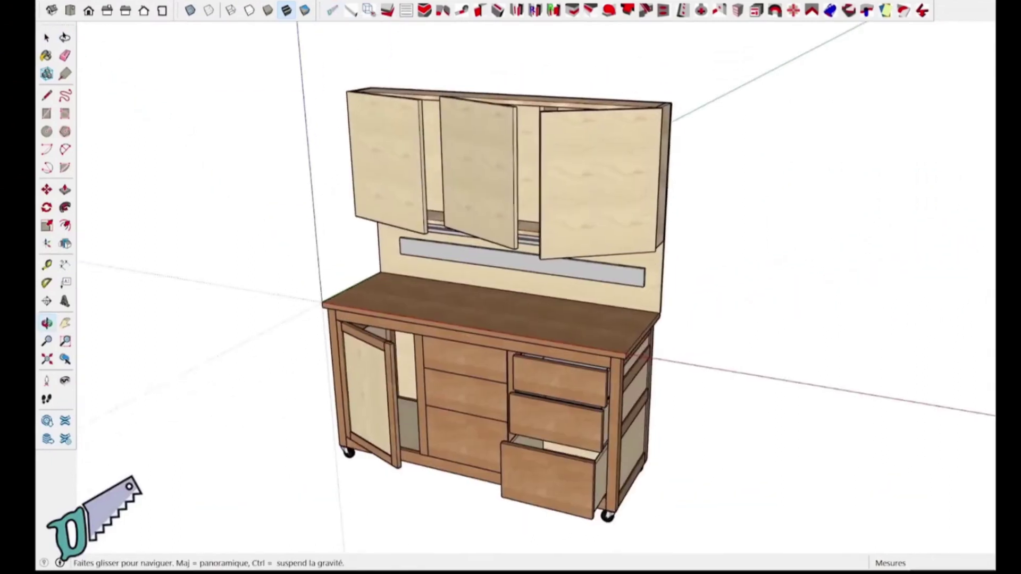
left_click_drag(510, 287, 463, 292)
key("space")
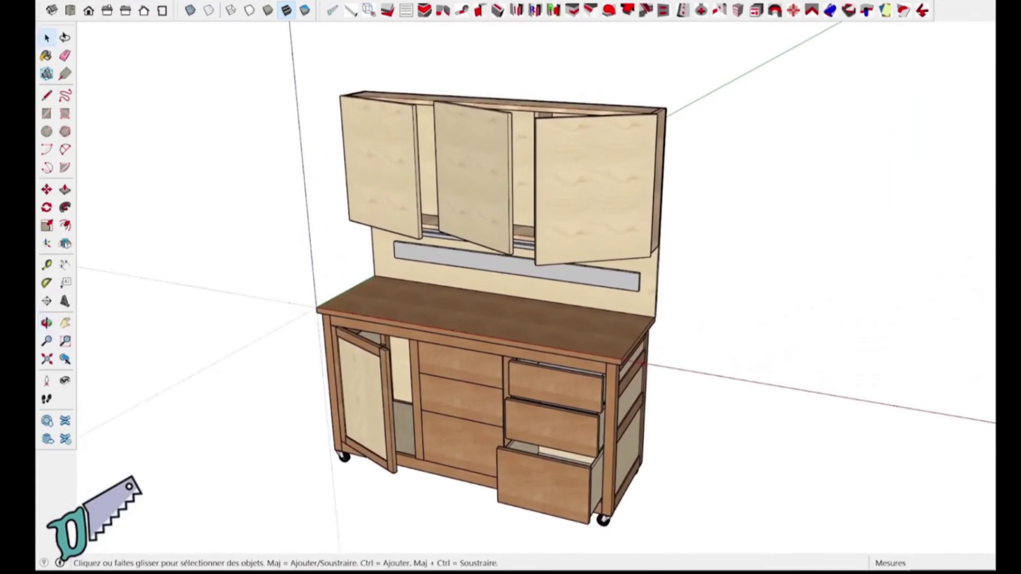
mouse_move(462, 292)
middle_mouse_down()
mouse_move(415, 294)
mouse_move(460, 291)
mouse_move(459, 274)
middle_mouse_up()
mouse_move(460, 274)
middle_mouse_down("shift")
mouse_move(443, 246)
mouse_move(486, 259)
mouse_move(460, 254)
middle_mouse_up("shift")
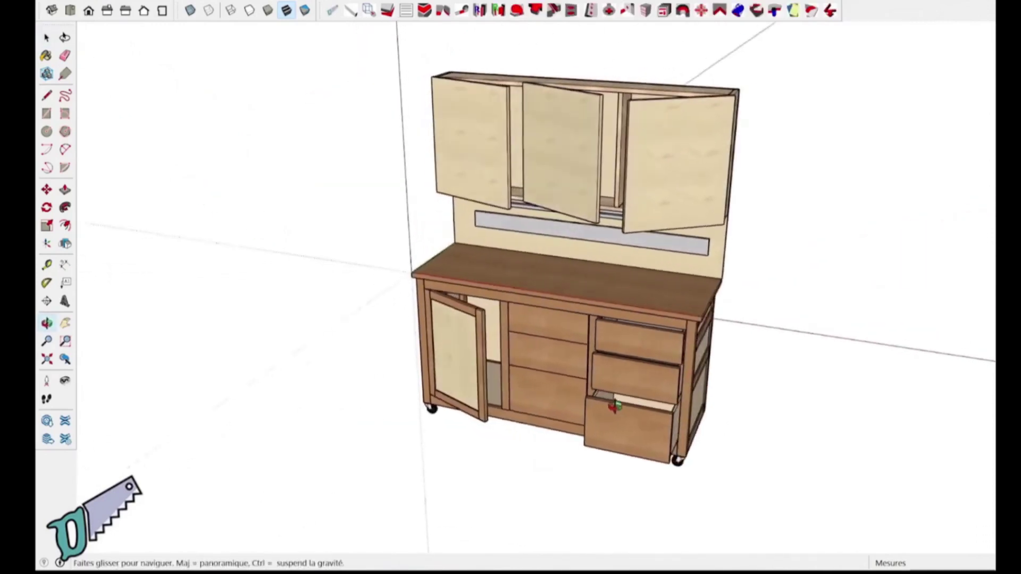
middle_click_drag(832, 401, 840, 429)
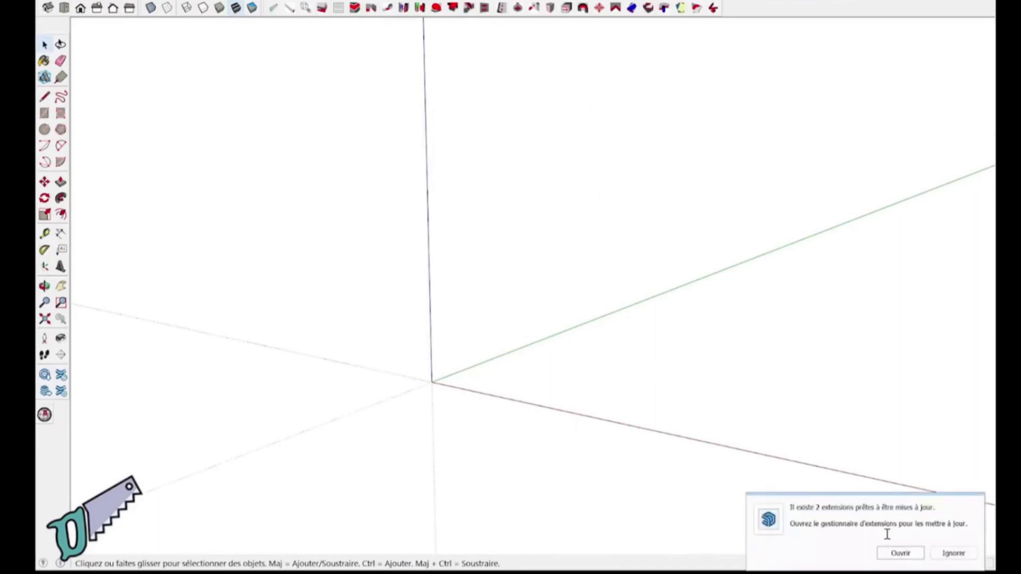
Open the extension manager from the update notification and look through the installed extensions for available updates.
left_click(910, 553)
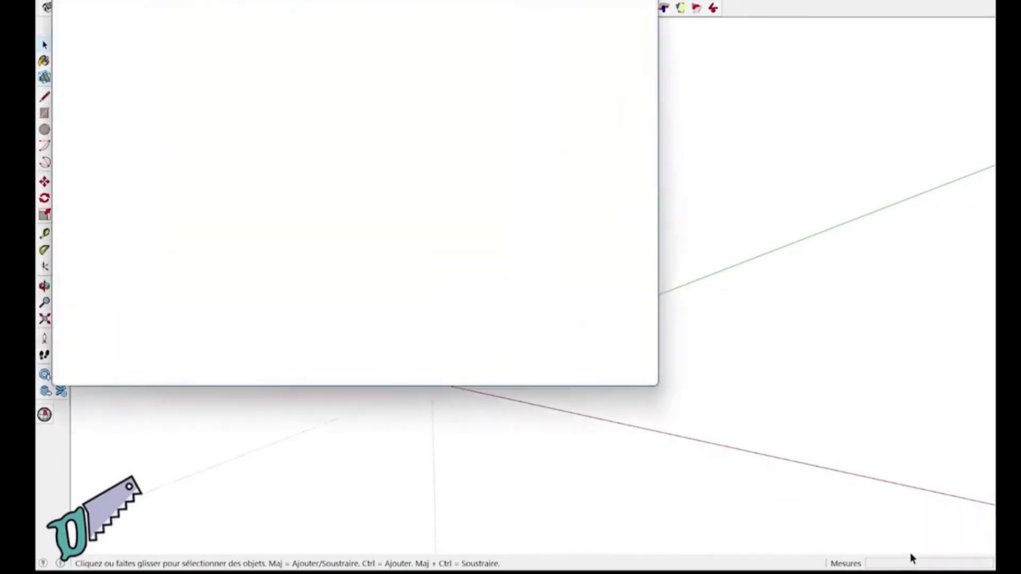
left_click(371, 14)
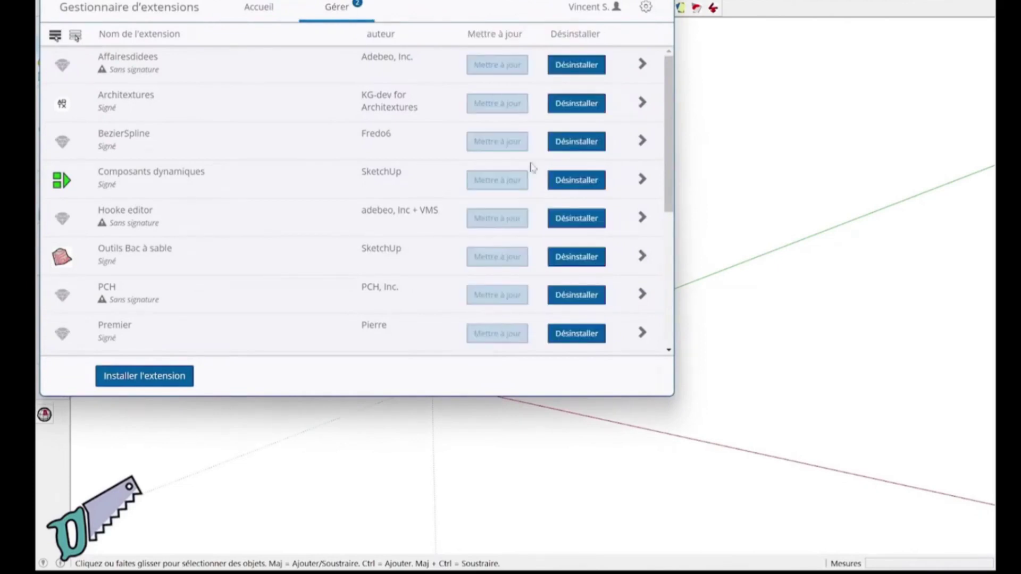
scroll(527, 183, "down", 3)
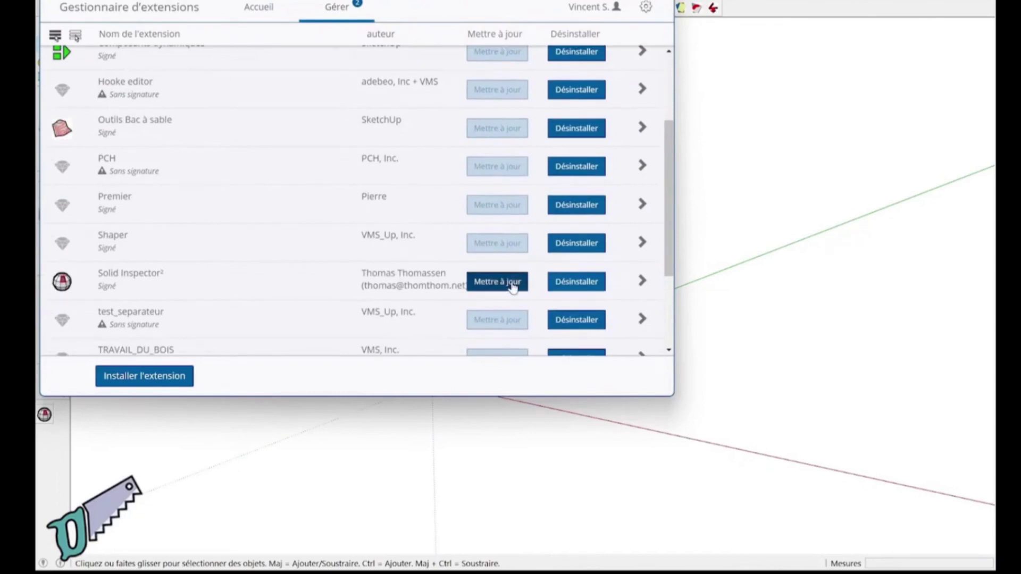
scroll(512, 287, "down", 3)
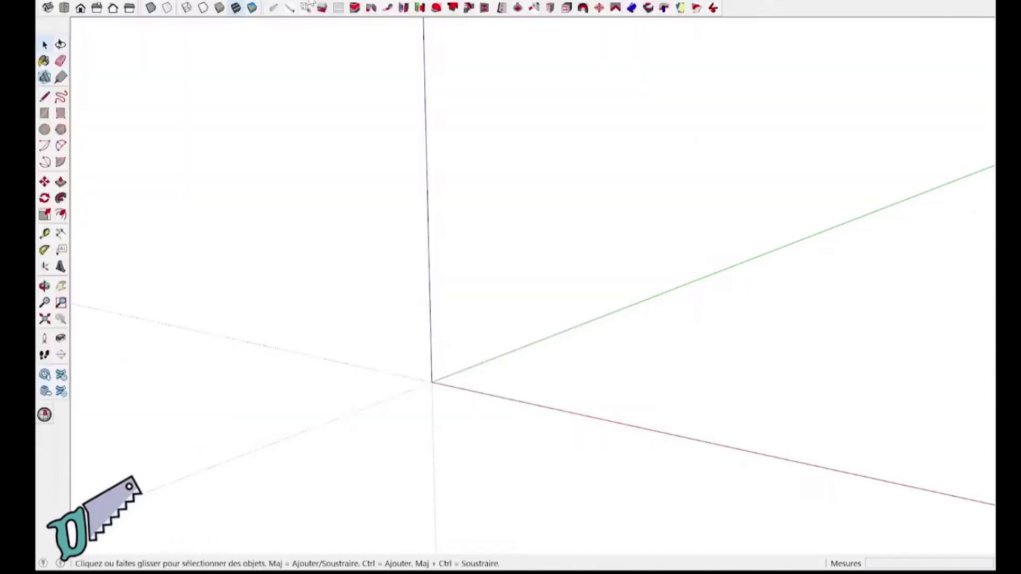
Search the built-in Extension Warehouse for VMS_Up and look through the VMS UP extension's page.
left_click(309, 2)
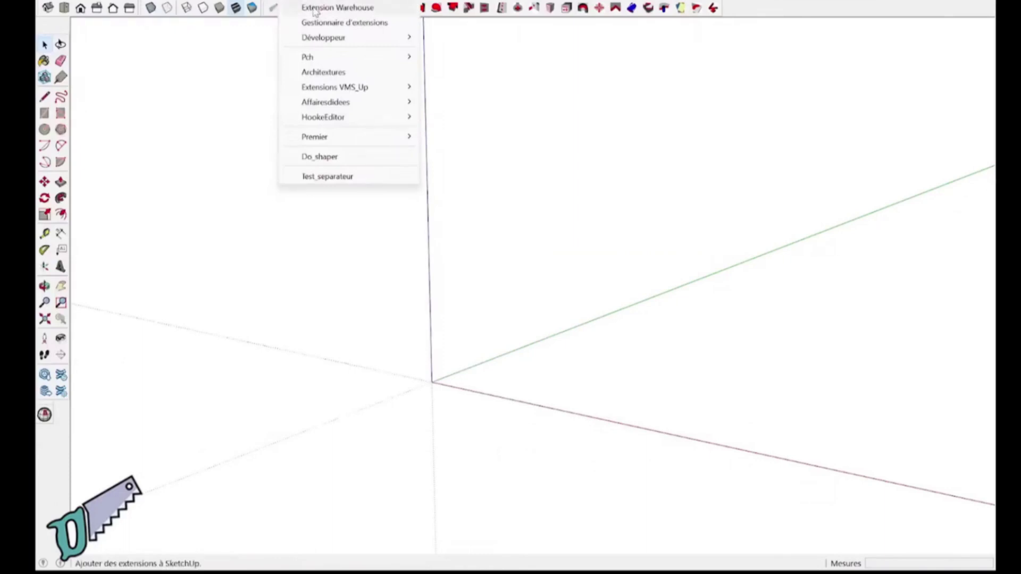
left_click(315, 10)
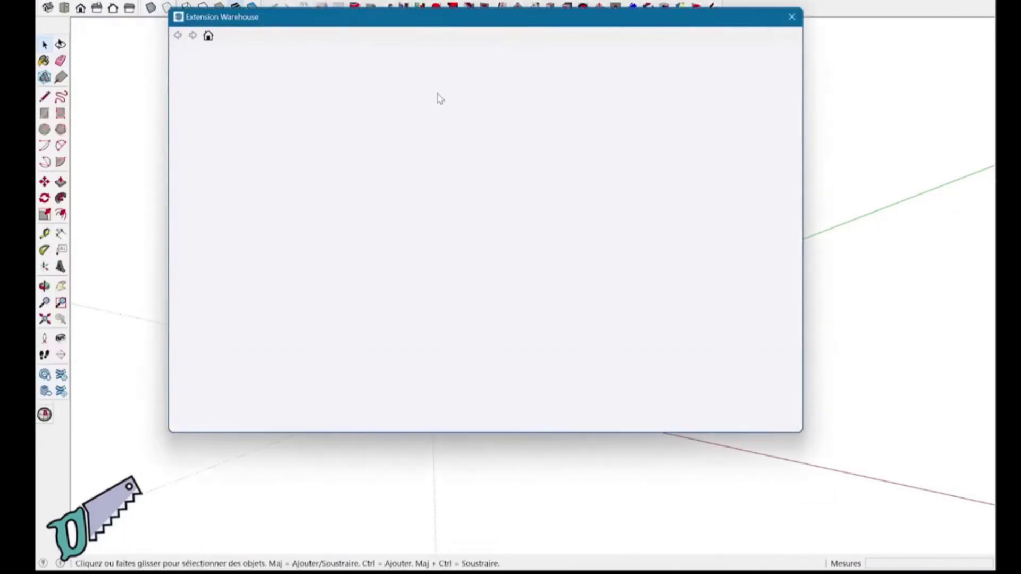
left_click(437, 64)
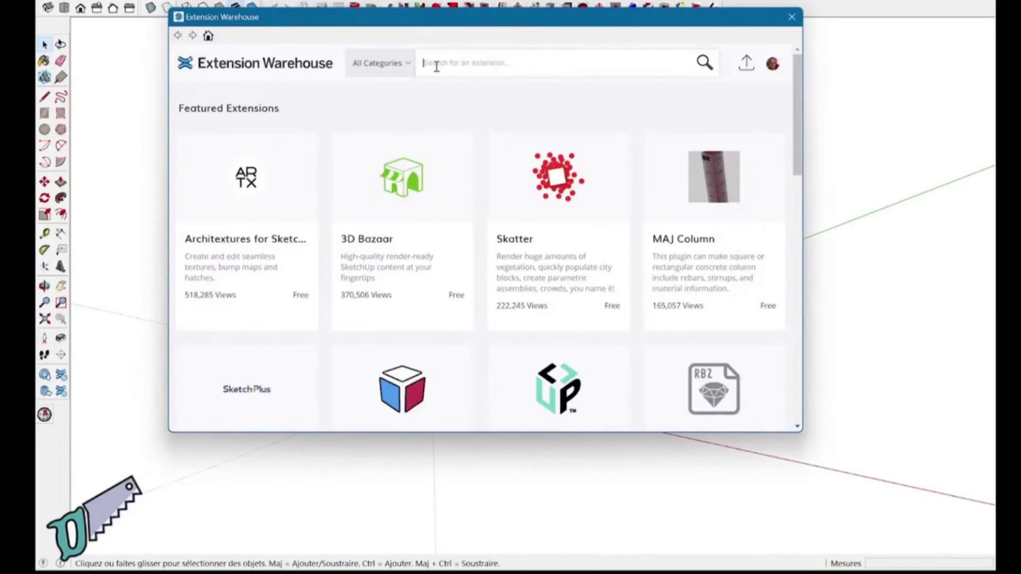
type("VMB_Up")
key("Return")
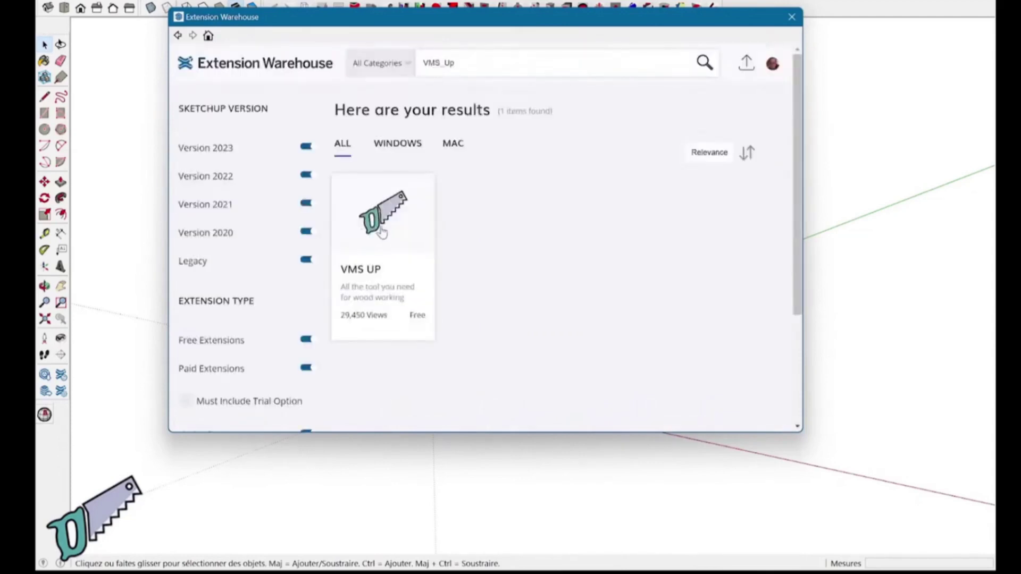
left_click(383, 236)
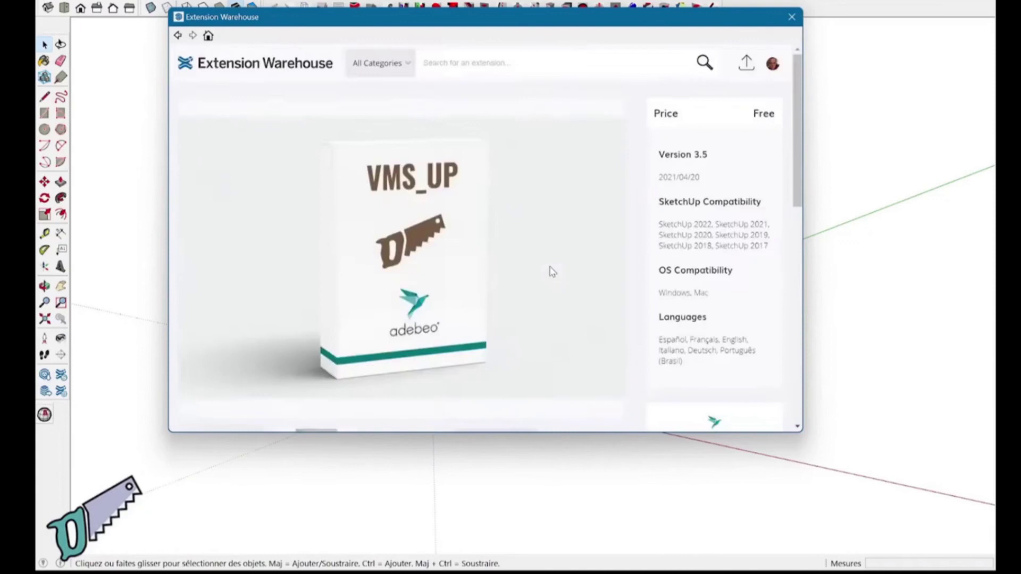
scroll(552, 271, "down", 5)
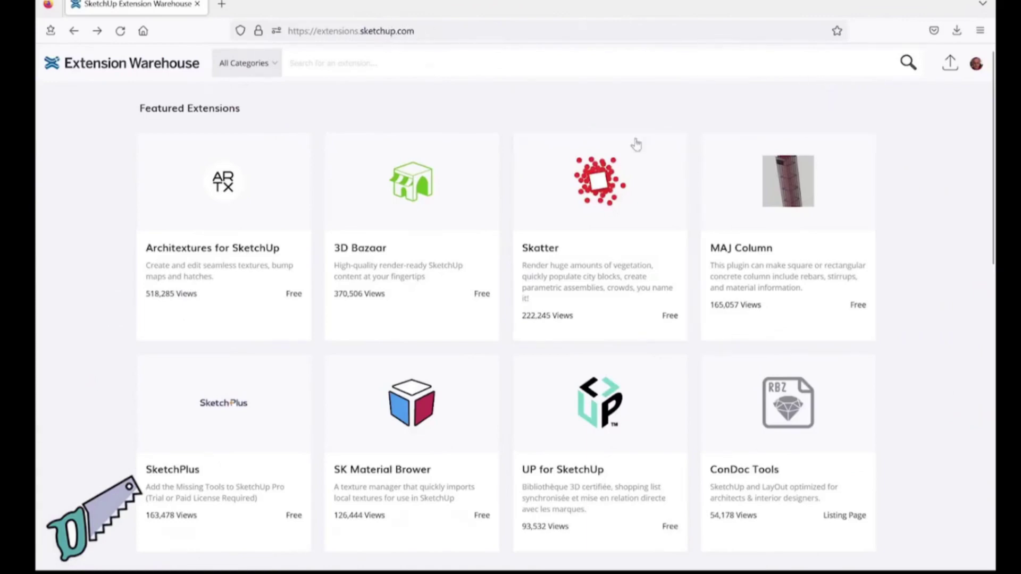
Search the Extension Warehouse website in the browser for vms_up and open the VMS UP extension's page.
left_click(389, 60)
type("v")
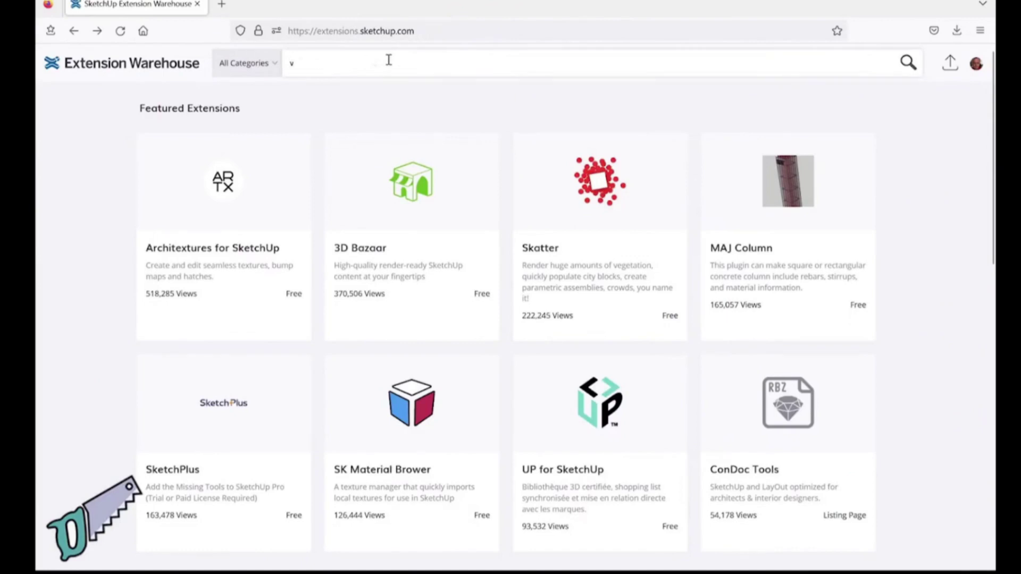
type("ms_up")
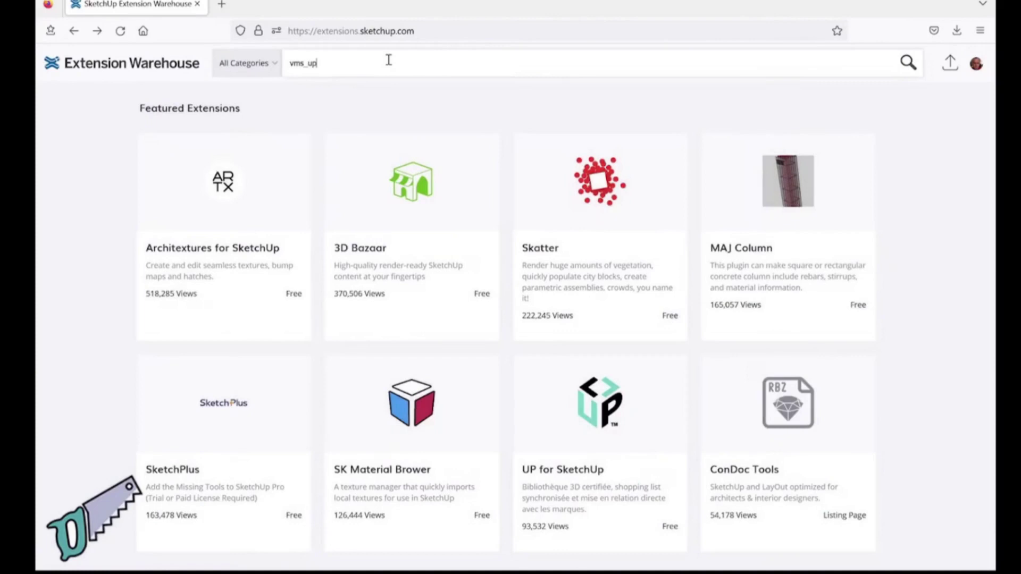
key("Return")
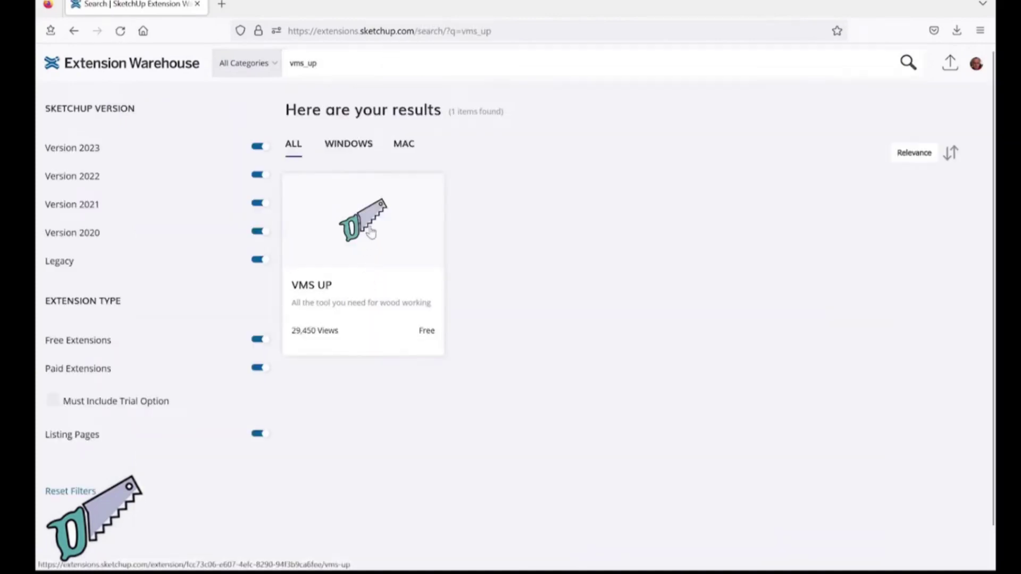
left_click(371, 232)
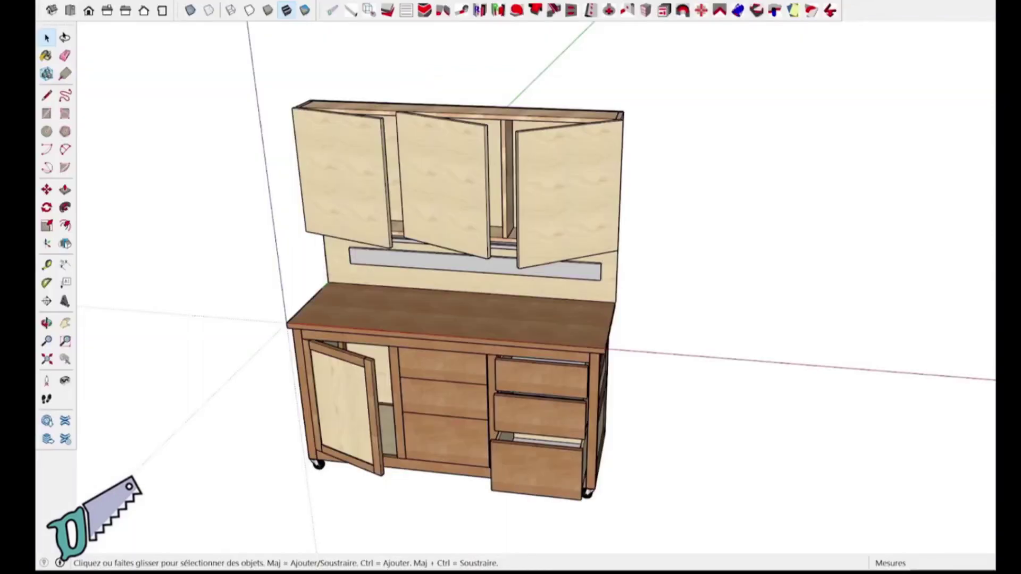
Configure the additional VMS_Up tools in SketchUp with Affichage profils set to Non, keeping Renommer un groupe and Rechercher les collisions at Oui.
middle_click_drag(452, 320, 553, 308)
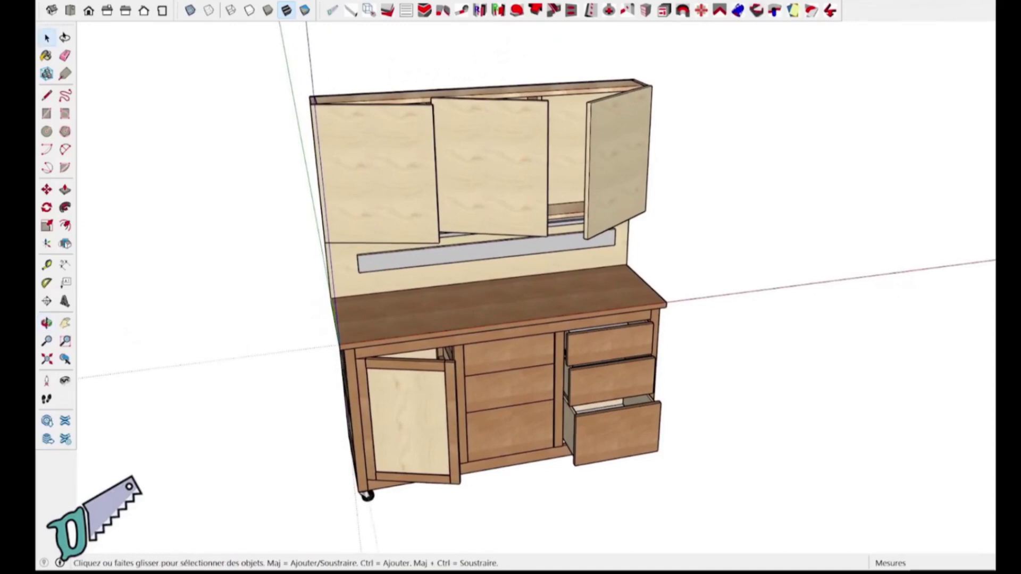
left_click(315, 0)
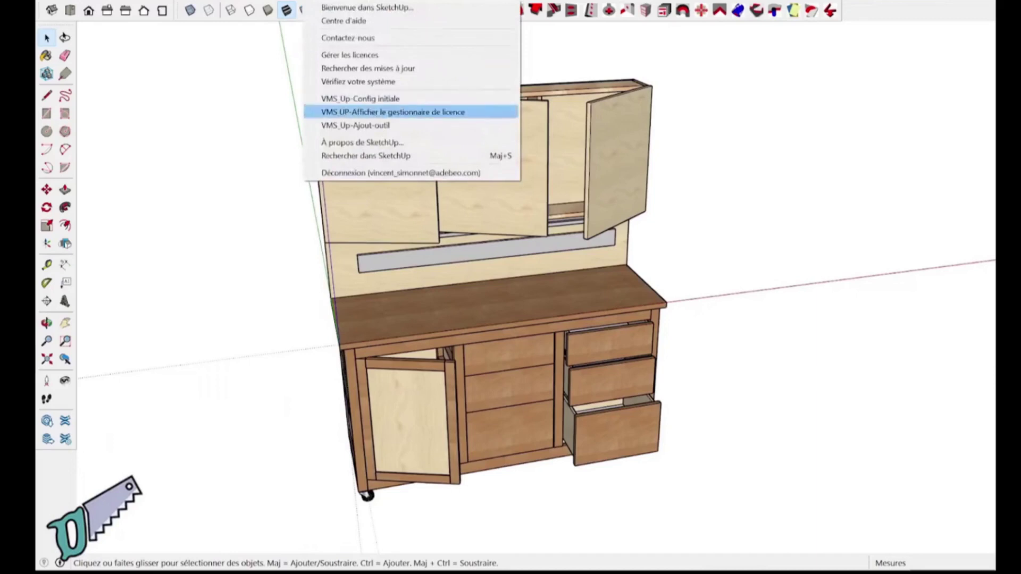
left_click(355, 125)
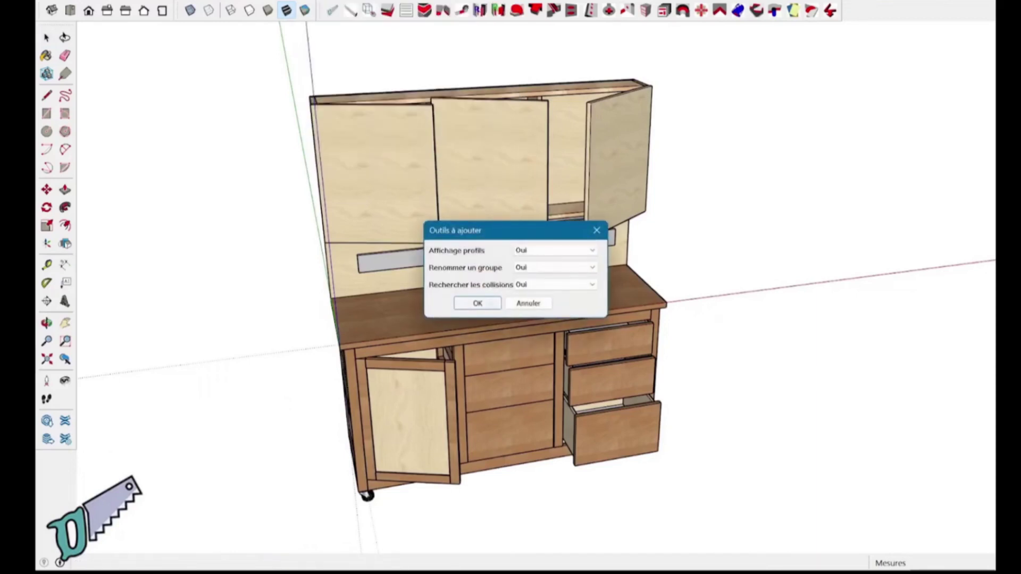
left_click(553, 250)
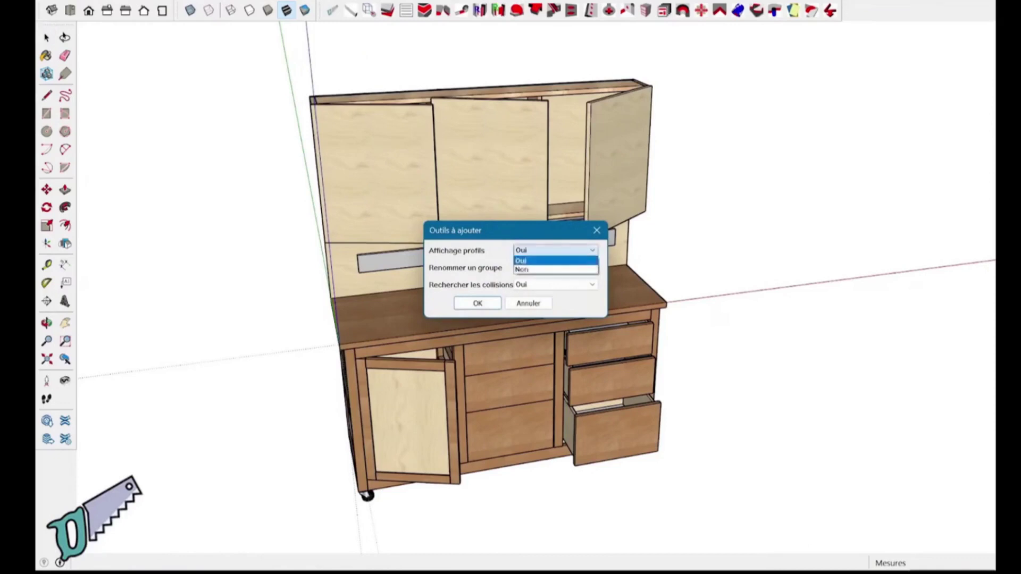
left_click(553, 270)
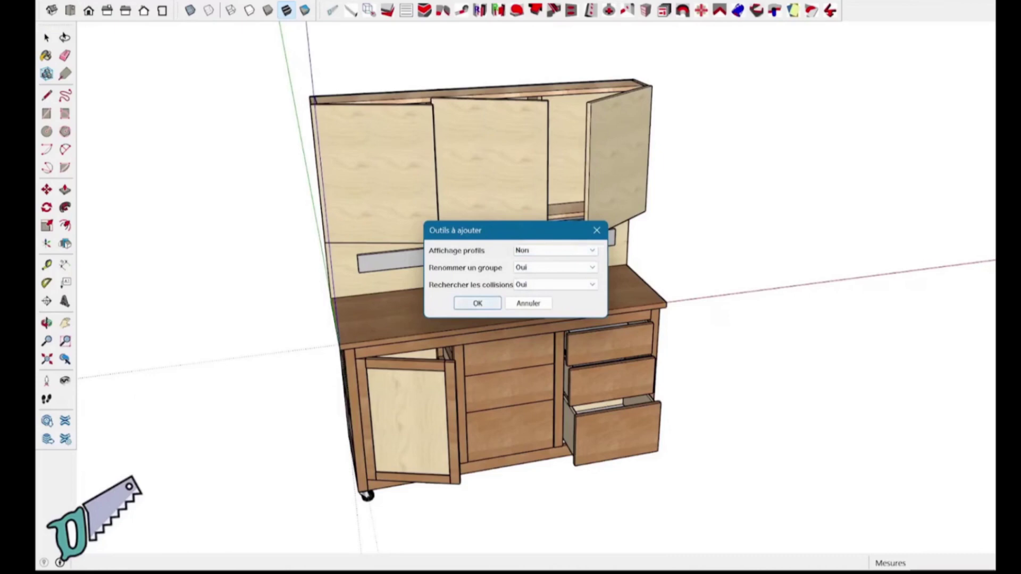
left_click(477, 303)
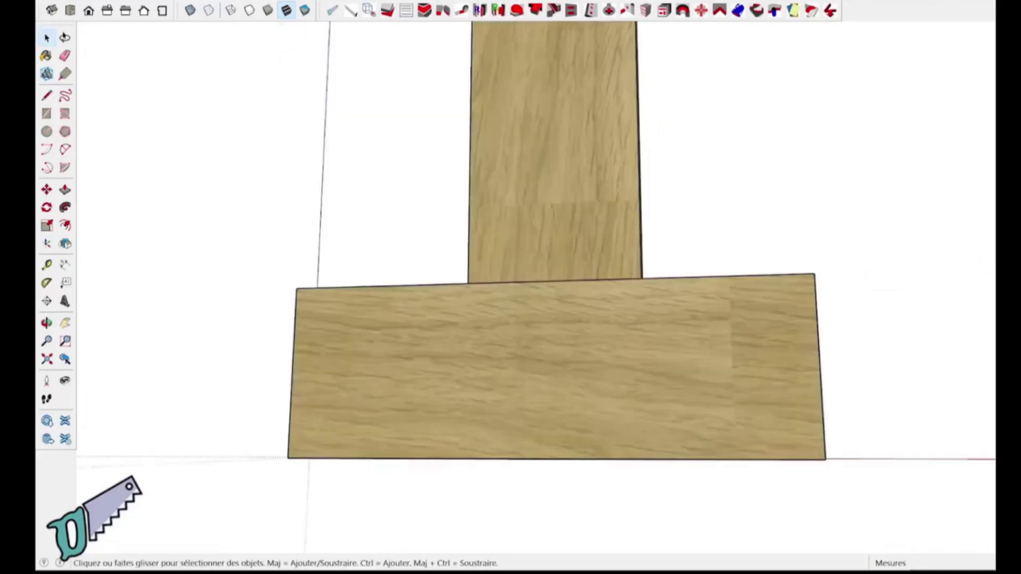
Select the upright and the horizontal wooden piece and check them for collisions with Rechercher les collisions.
middle_click_drag(532, 266, 508, 264)
left_click_drag(624, 298, 556, 185)
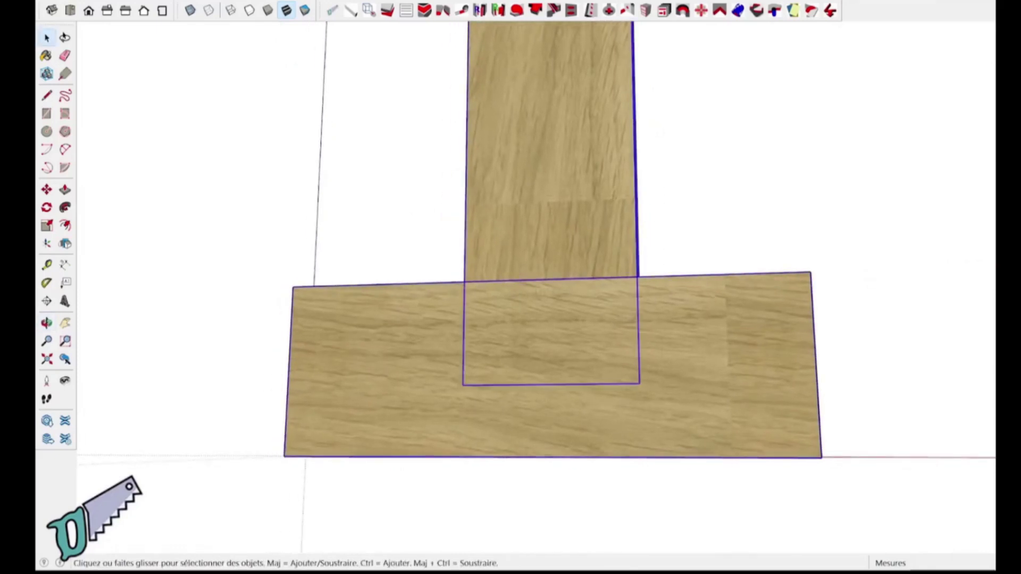
right_click(556, 185)
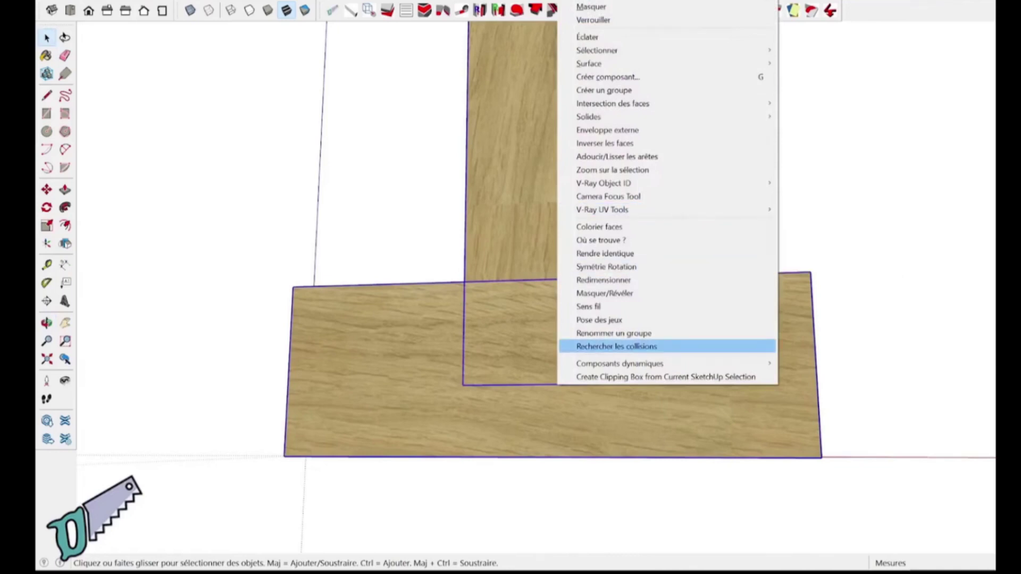
left_click(617, 346)
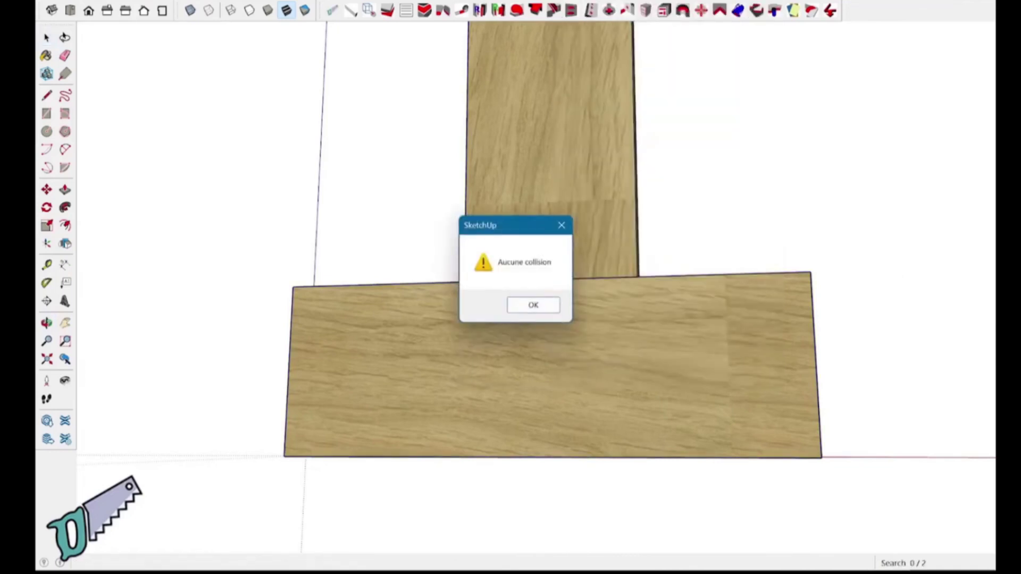
left_click(533, 305)
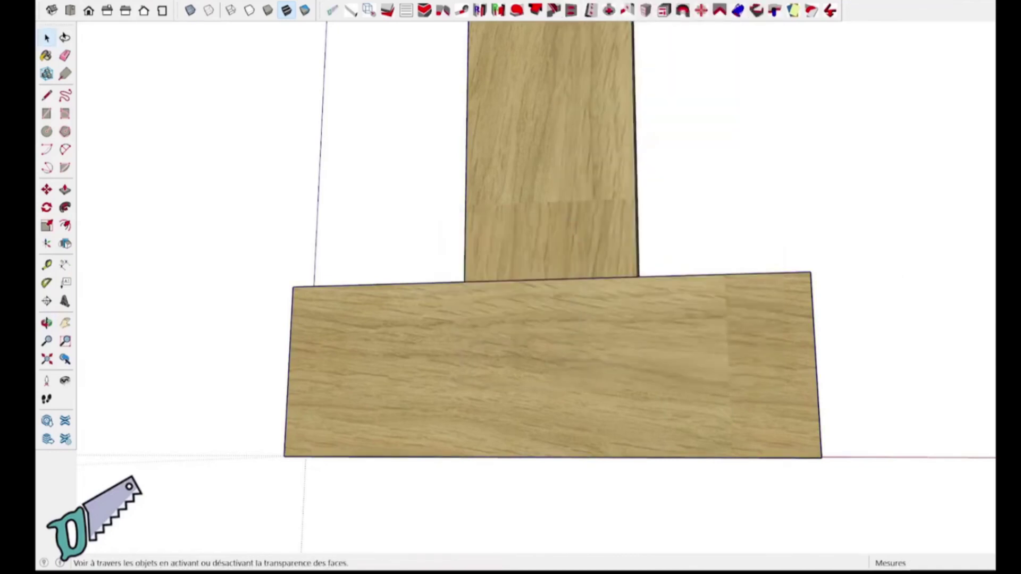
Turn on X-ray display and move the upright slightly sideways so its tenon shifts inside the mortise of the horizontal piece.
left_click(190, 10)
left_click(553, 202)
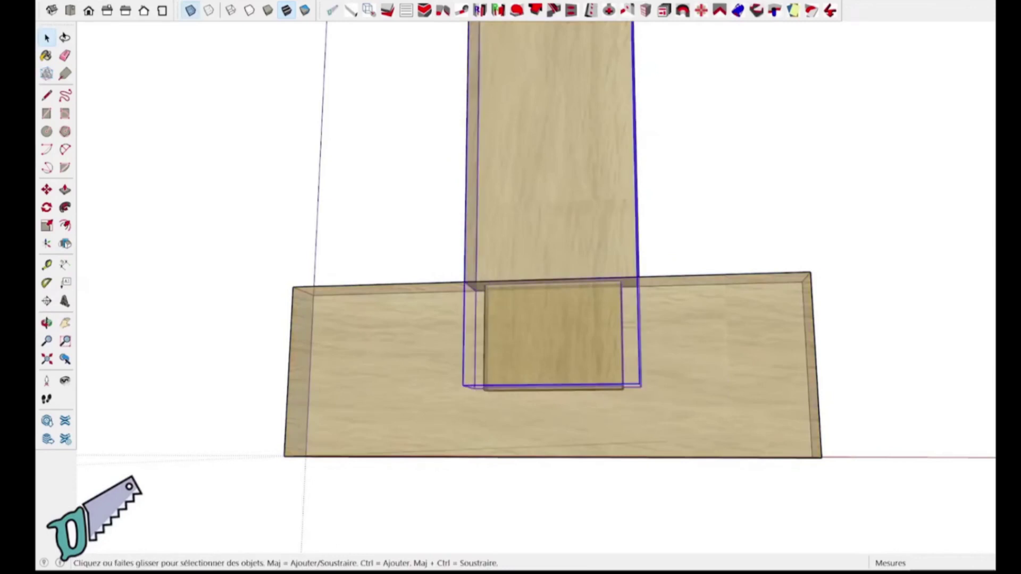
key("m")
left_click(575, 234)
left_click(582, 235)
middle_click_drag(581, 235, 585, 271)
key("space")
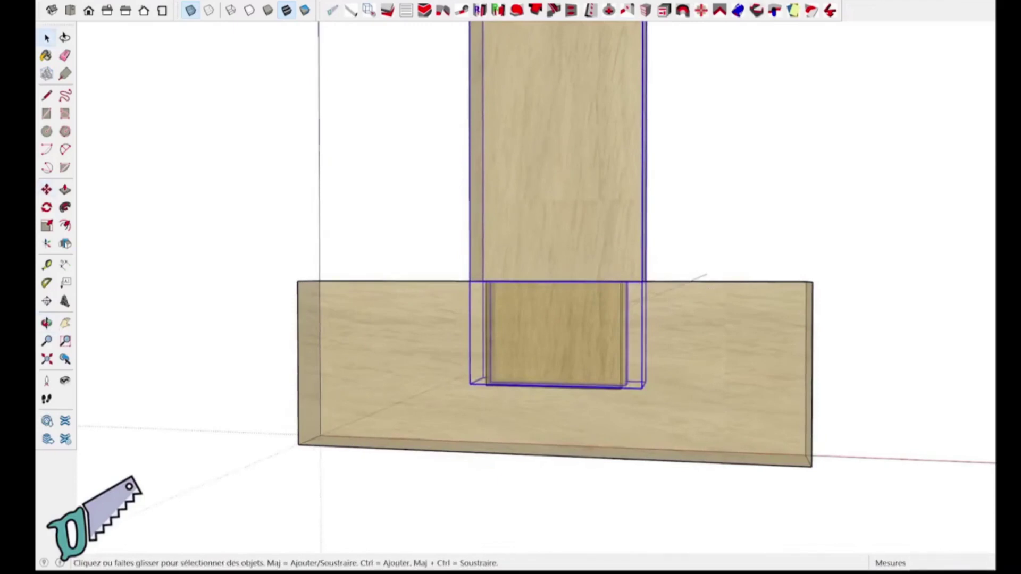
left_click(707, 212)
Run the VMS_Up collision search on the model with the shifted upright.
left_click(288, 1)
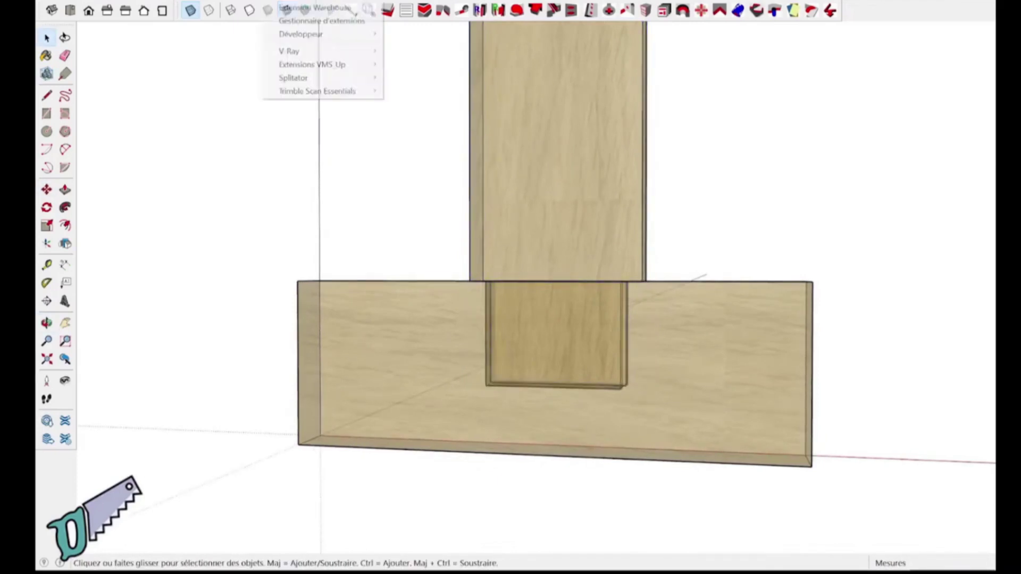
mouse_move(319, 65)
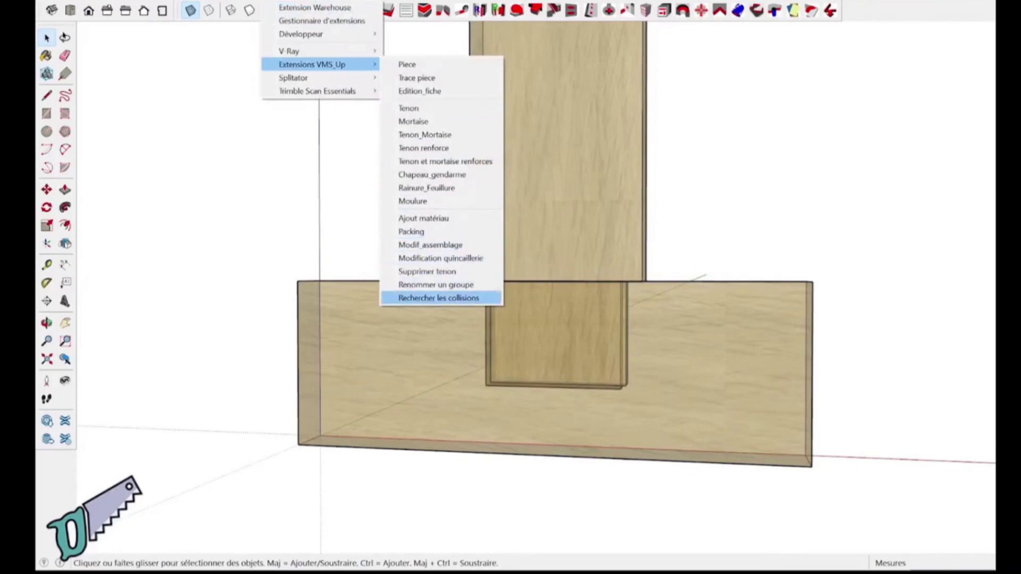
left_click(439, 298)
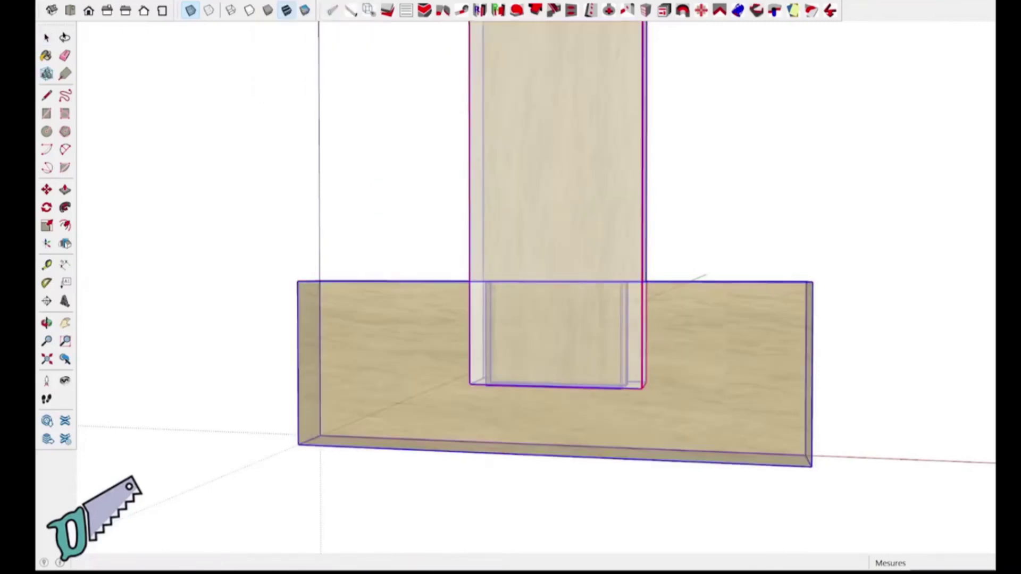
Complete the piece selection for the collision search and examine the tenon and mortise joint between the upright and the horizontal piece.
right_click(508, 213)
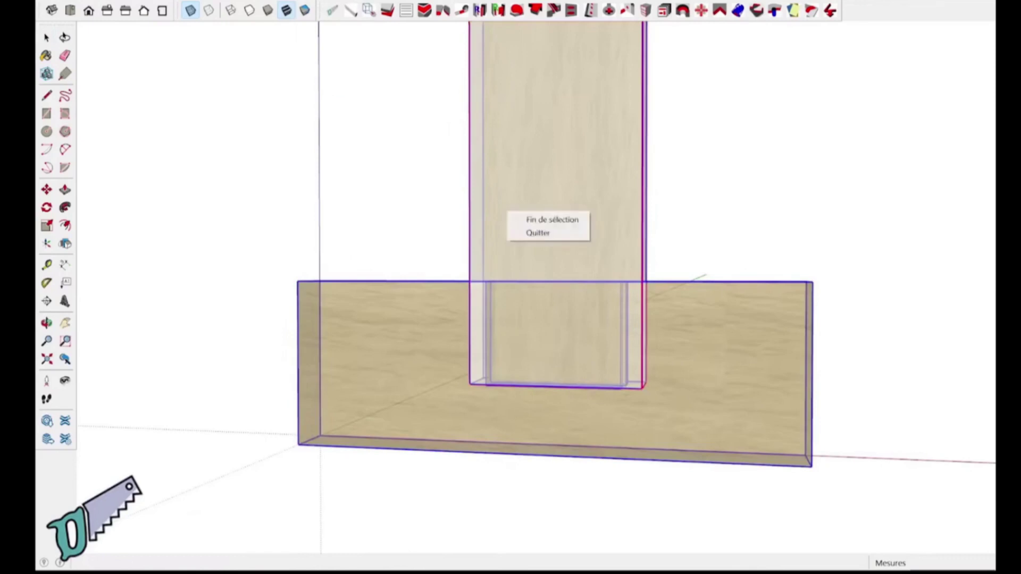
left_click(552, 219)
middle_click_drag(744, 319, 653, 347)
scroll(653, 347, "up", 5)
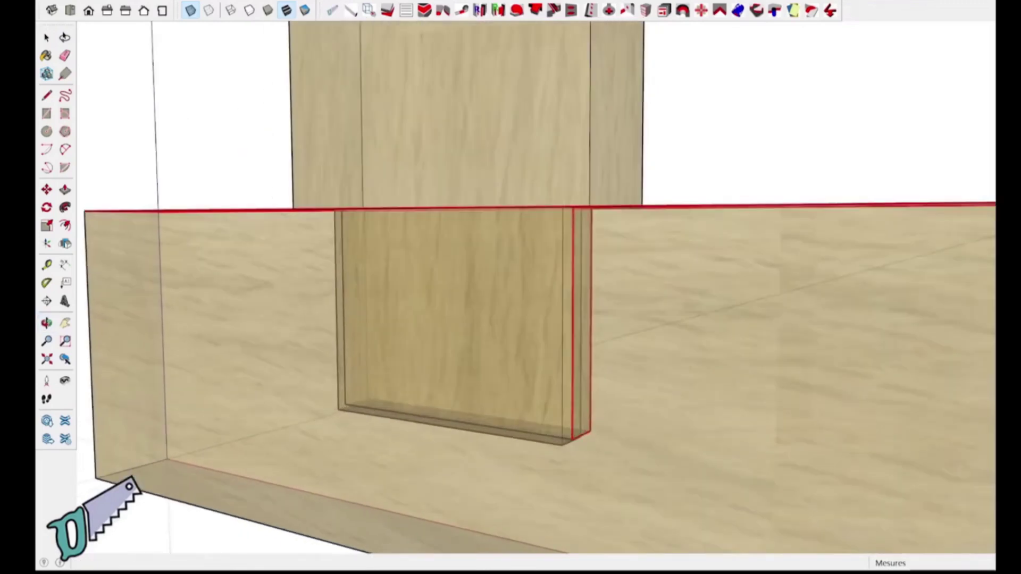
scroll(510, 319, "down", 4)
middle_click_drag(511, 319, 532, 314)
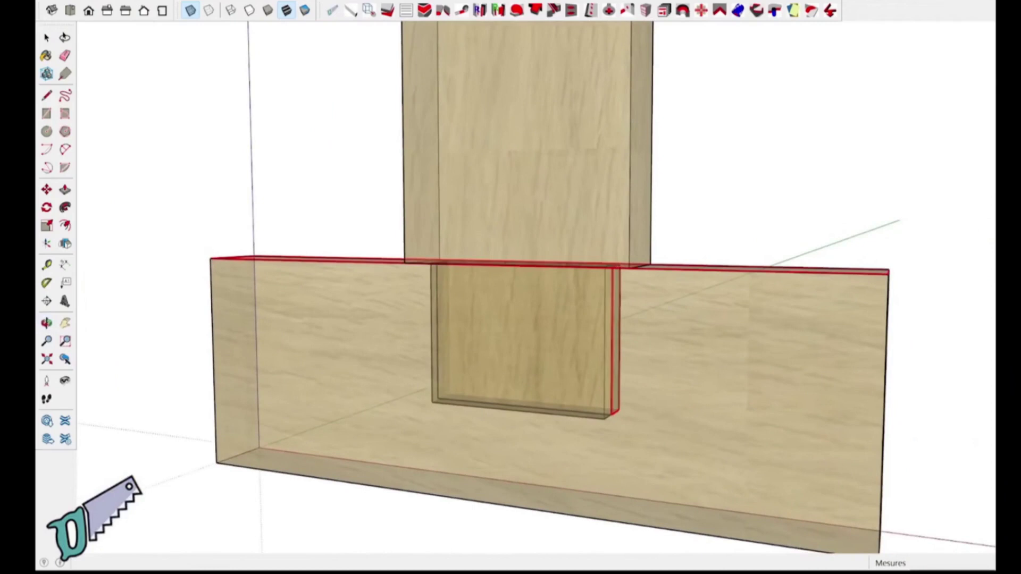
key("ctrl+z")
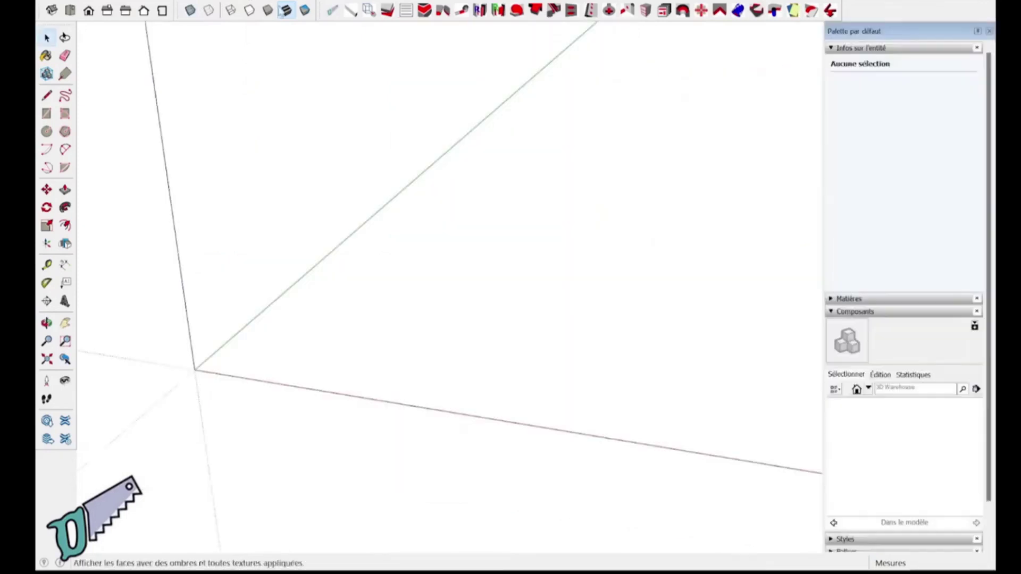
left_click(277, 1)
mouse_move(348, 73)
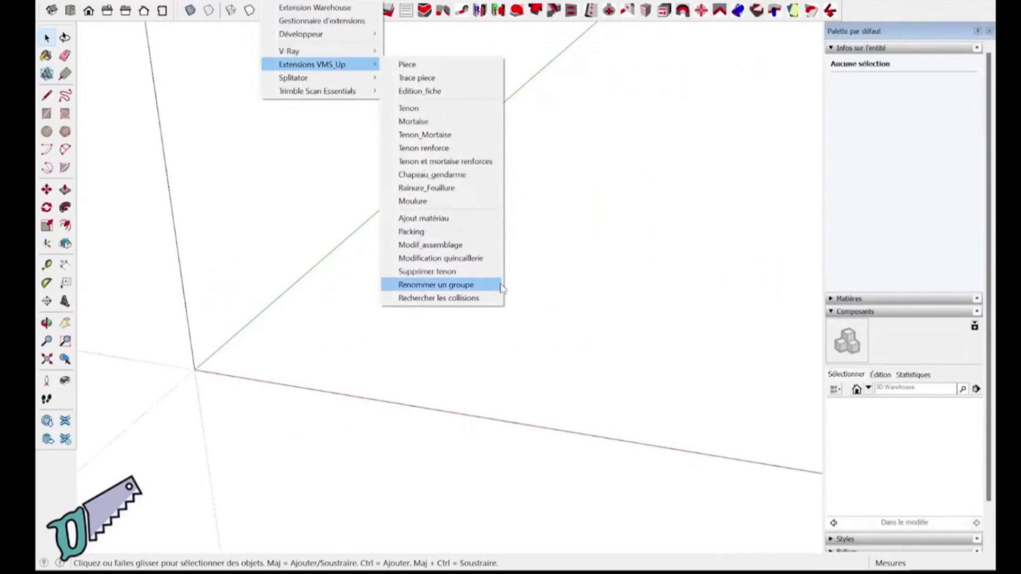
left_click(589, 289)
Generate a Caisson_haut cabinet 800 mm high, 500 mm wide and 600 mm deep in Melamine with three shelves, and close the generator.
left_click(645, 12)
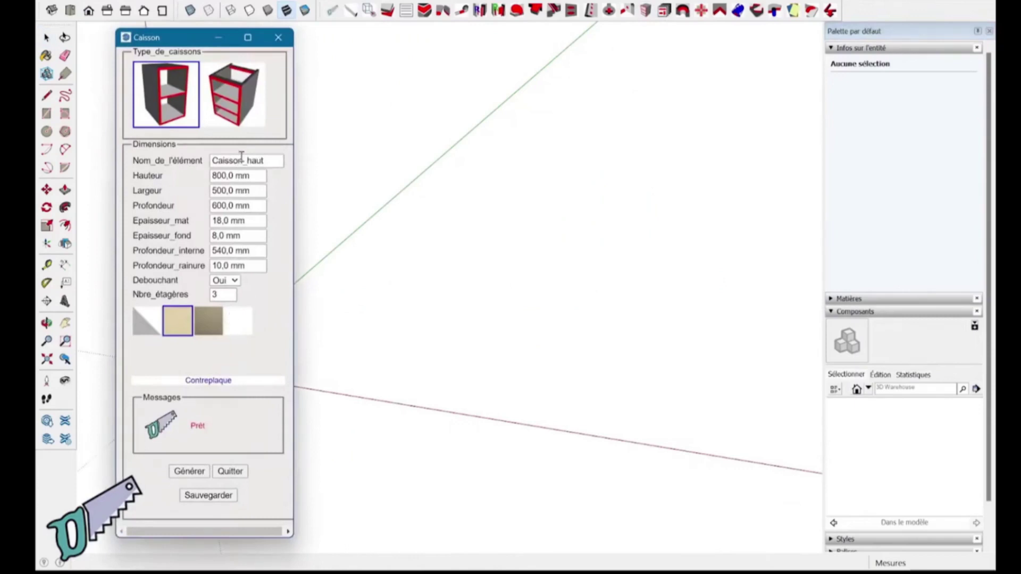
left_click(241, 327)
left_click(191, 473)
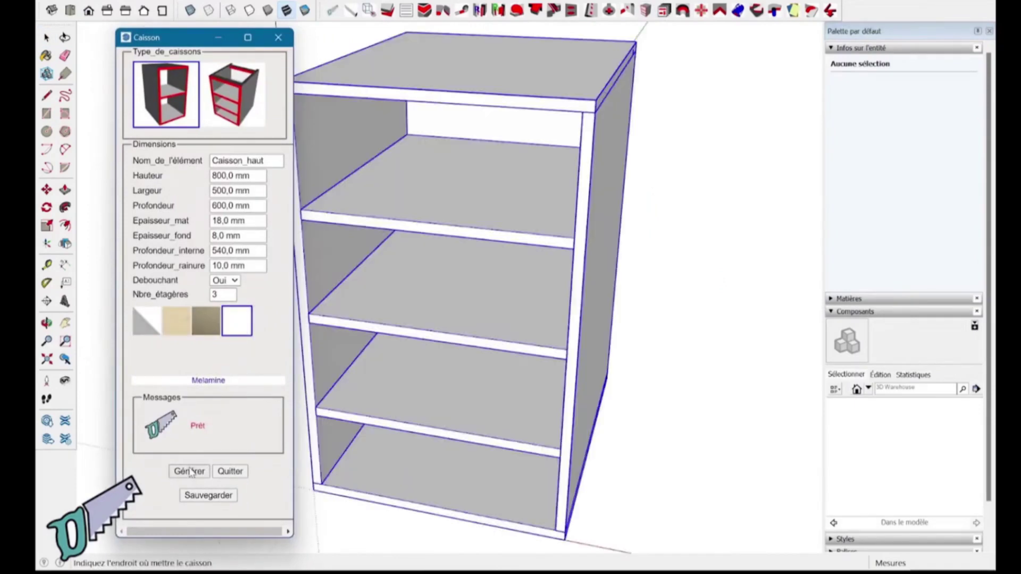
left_click(235, 472)
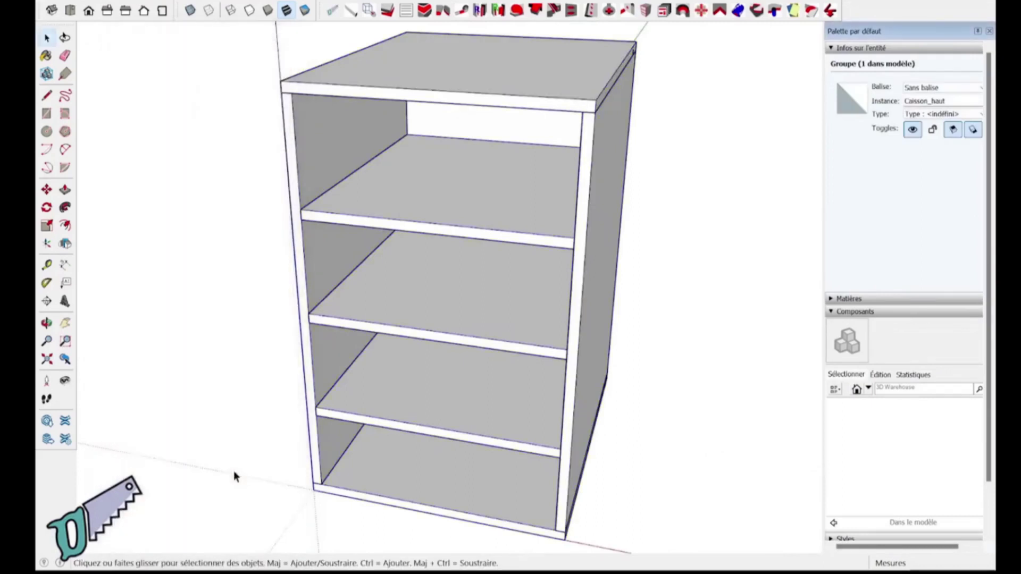
Check the component name of a shelf inside the cabinet group and the instance name of the whole cabinet.
double_click(375, 406)
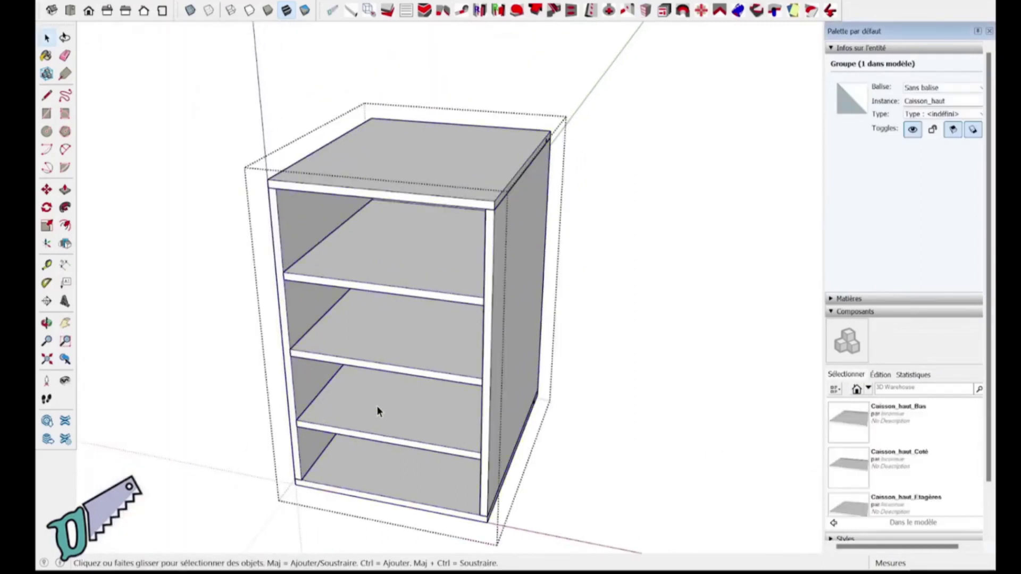
left_click(376, 406)
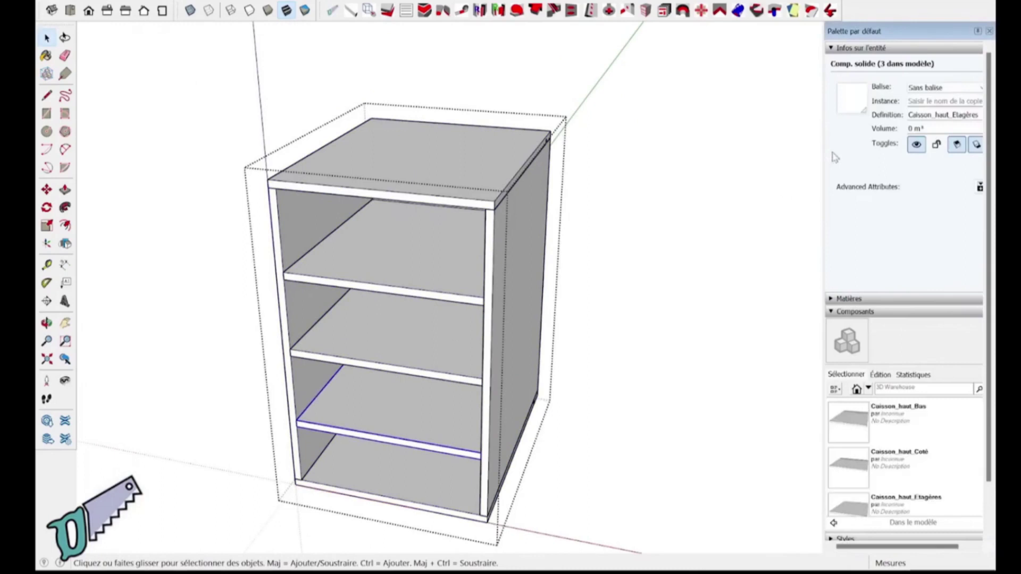
left_click(549, 105)
left_click(494, 144)
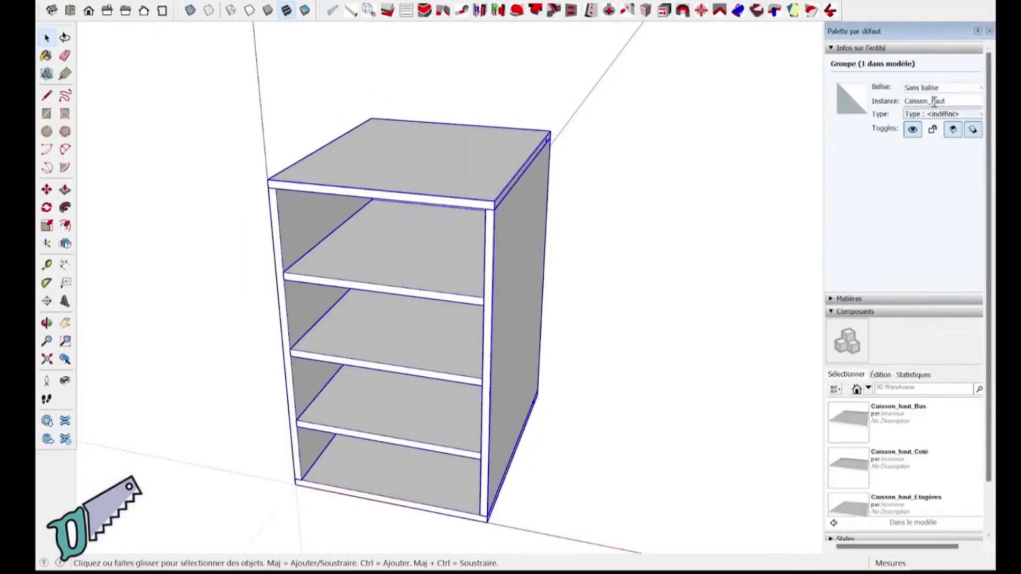
Copy the cabinet along the red axis and place the copy beside the original with a gap between them.
scroll(632, 198, "down", 2)
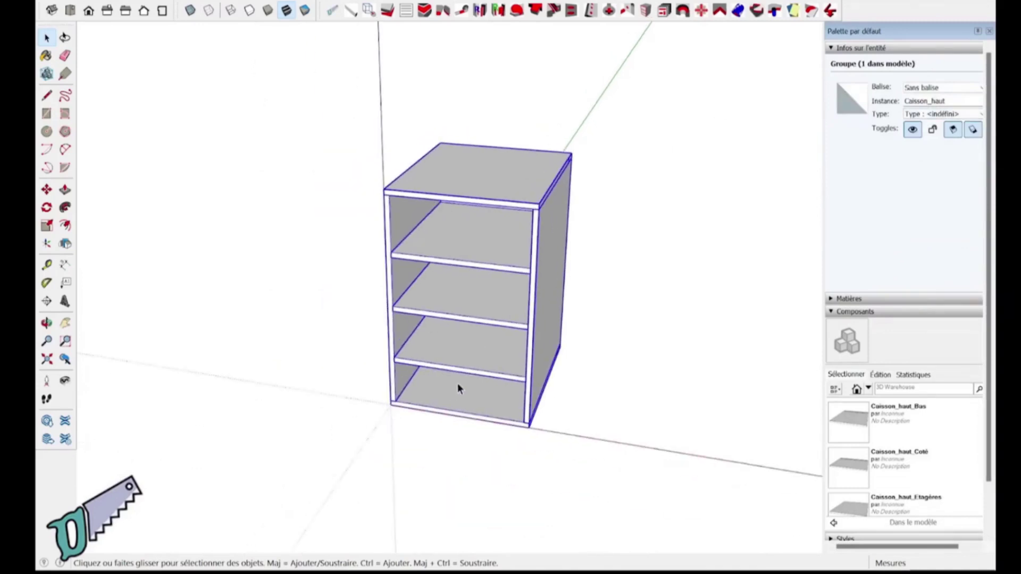
key("m")
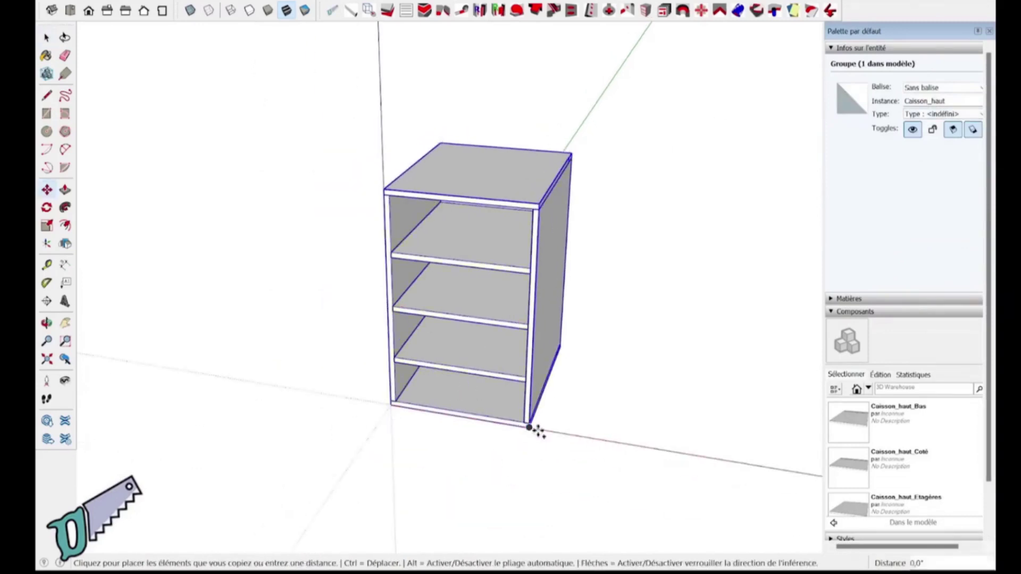
key("ctrl")
left_click(532, 430)
left_click(743, 474)
key("space")
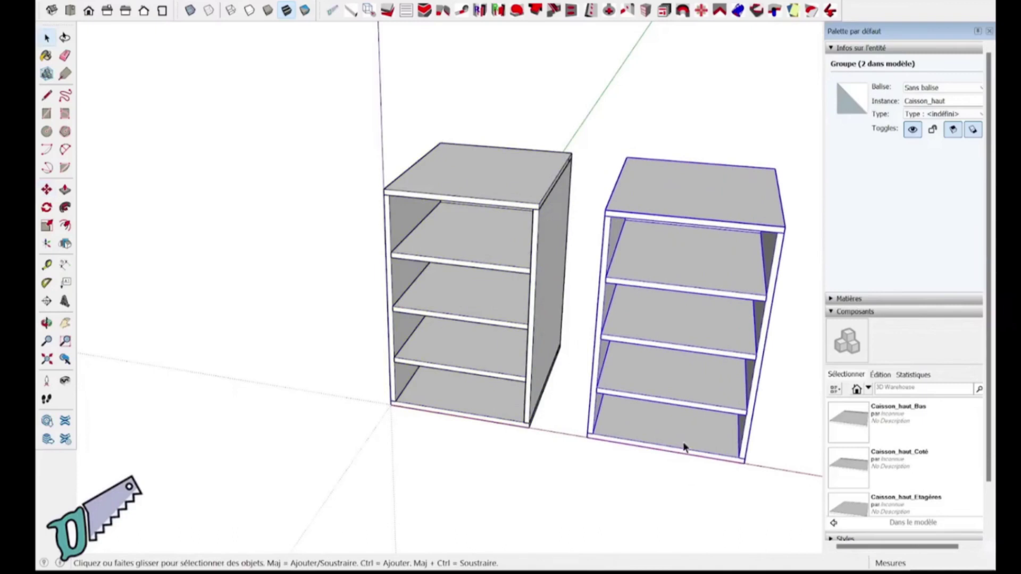
Rename the copied cabinet group and its parts to A with Renommer un groupe.
right_click(692, 380)
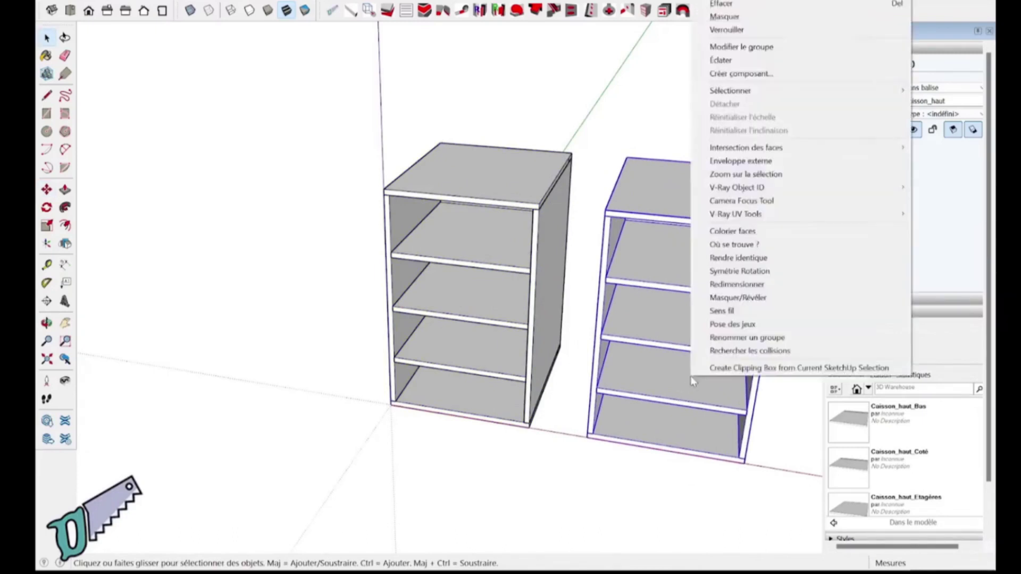
left_click(779, 339)
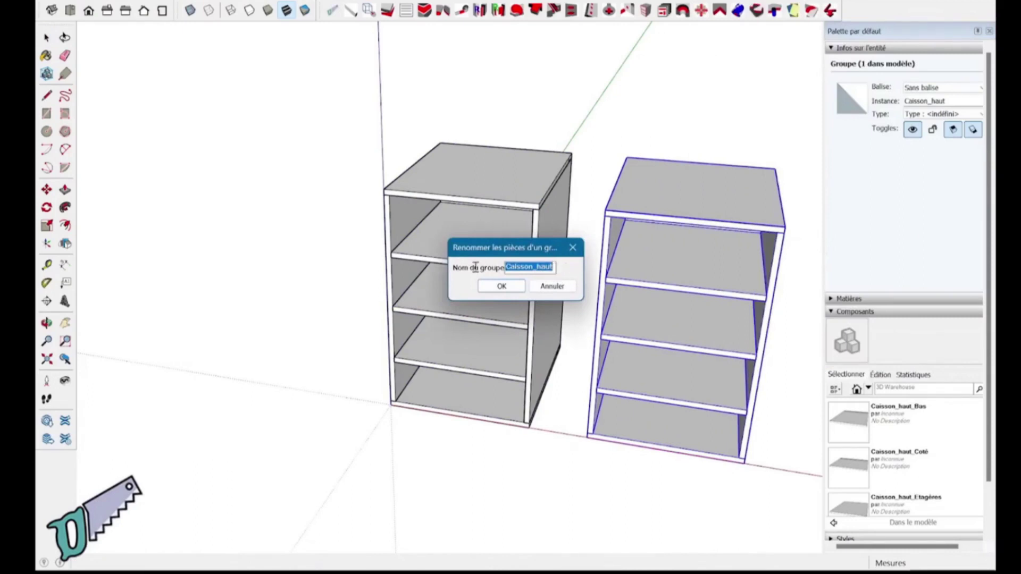
type("A")
key("Return")
Inspect the top panel inside the renamed cabinet group to check its part name, and leave the group.
left_click(685, 262)
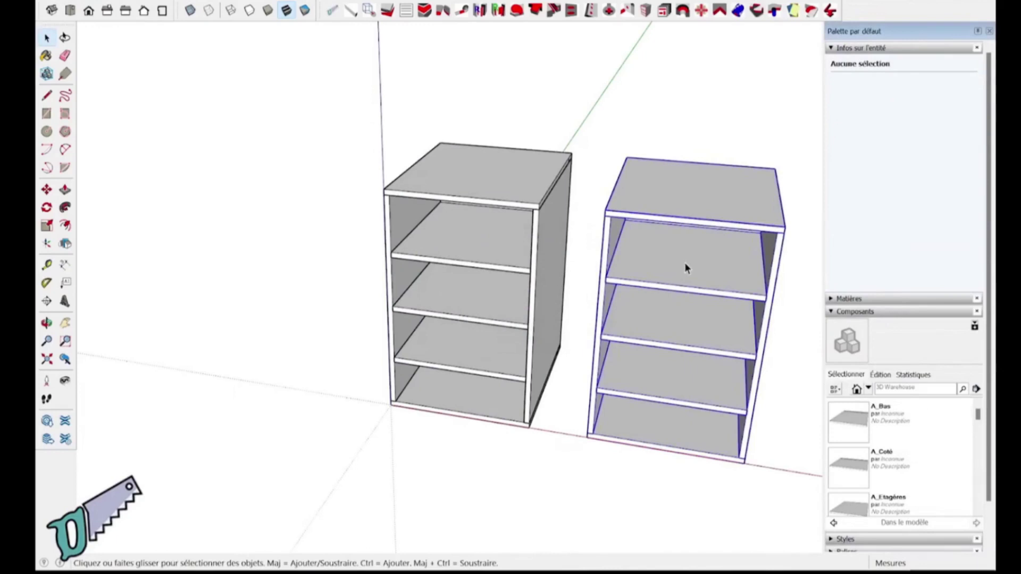
double_click(741, 189)
left_click(740, 189)
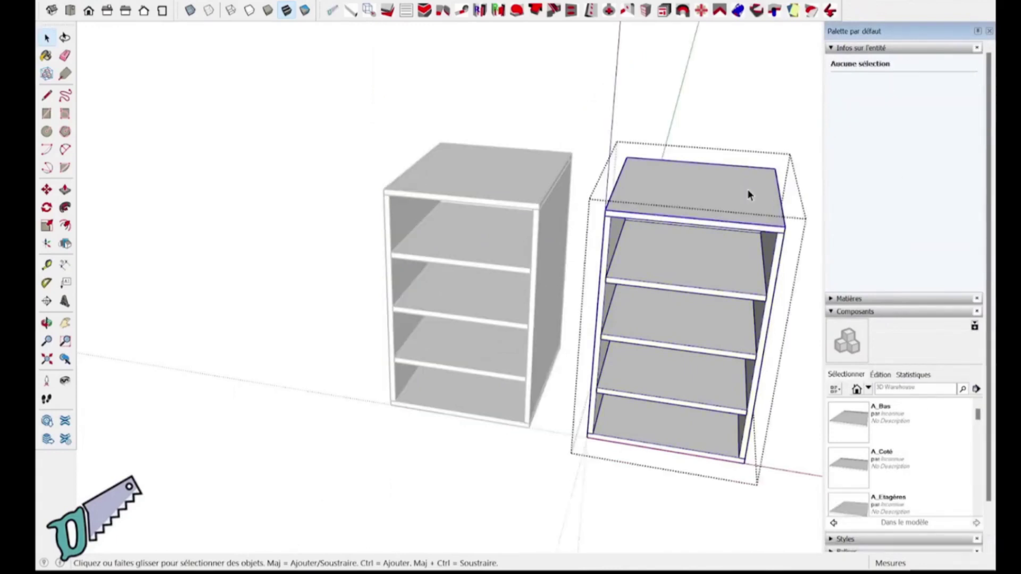
left_click(701, 105)
Widen cabinet A along the red axis by stretching its outer side away from the original cabinet.
middle_click_drag(692, 162, 456, 46)
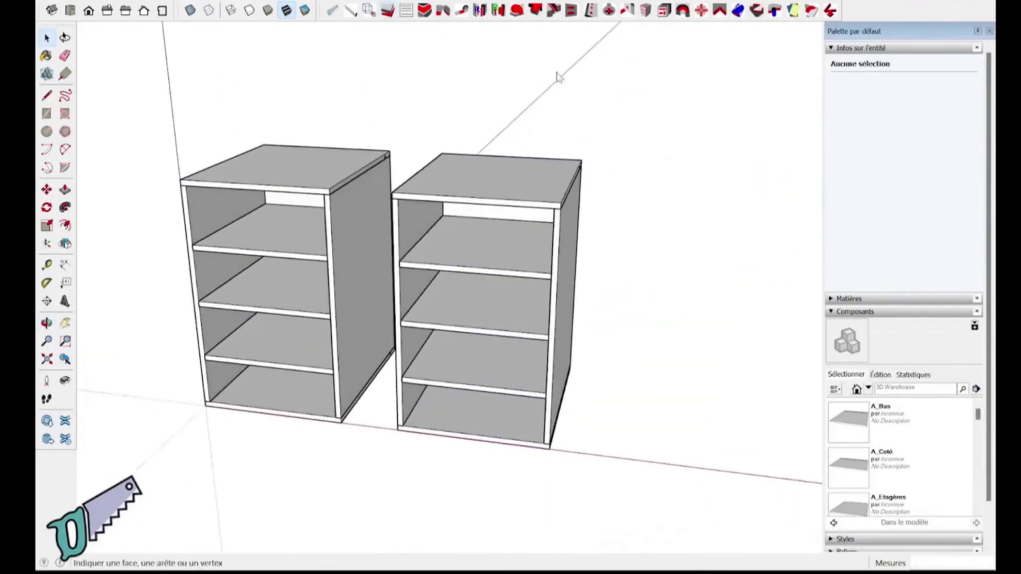
left_click(518, 191)
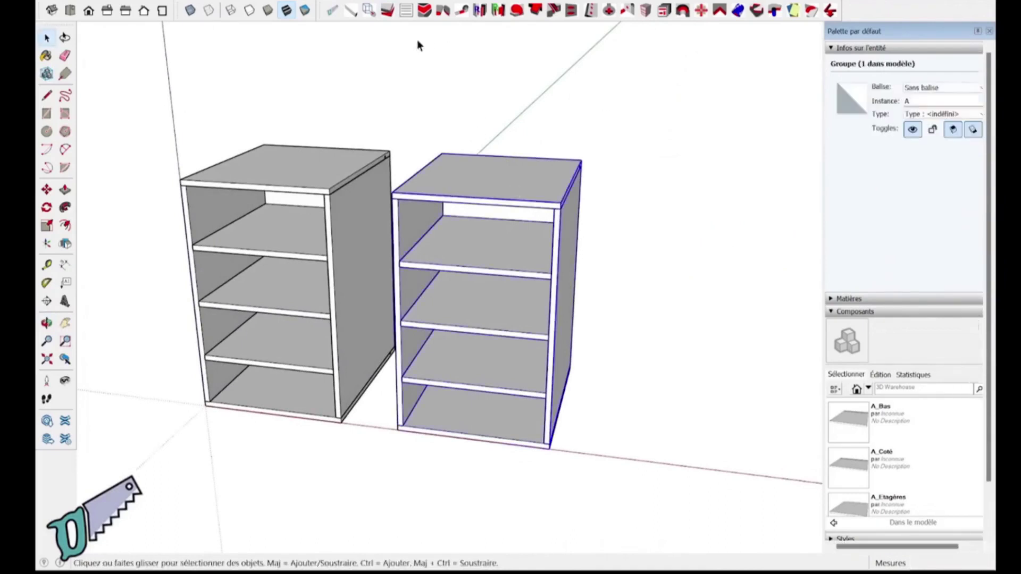
middle_click_drag(649, 160, 568, 287)
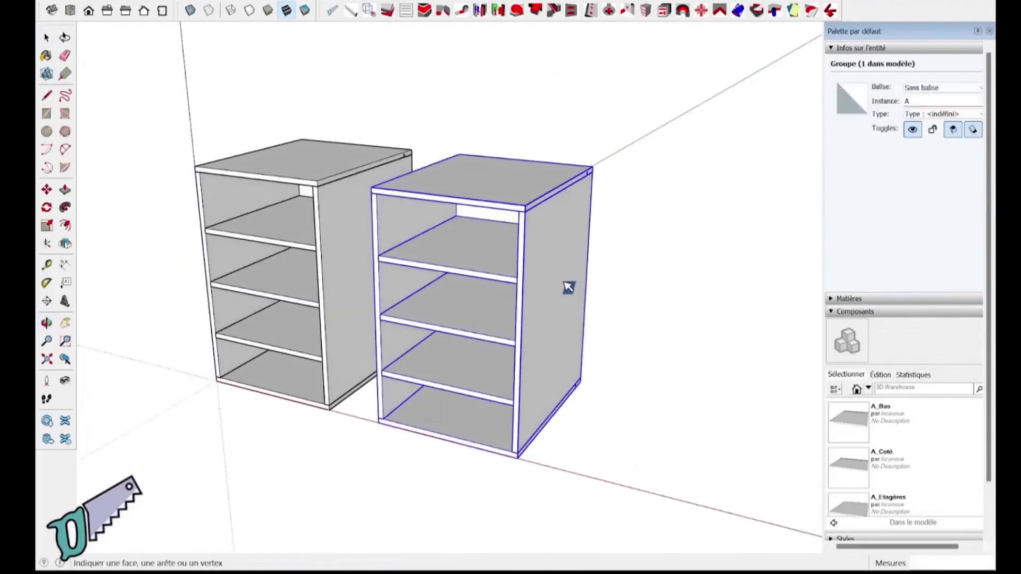
left_click_drag(581, 290, 700, 307)
Stretch cabinet A upward so its top panel and uppermost shelf rise above the original cabinet, and deselect it.
middle_click_drag(700, 307, 551, 218)
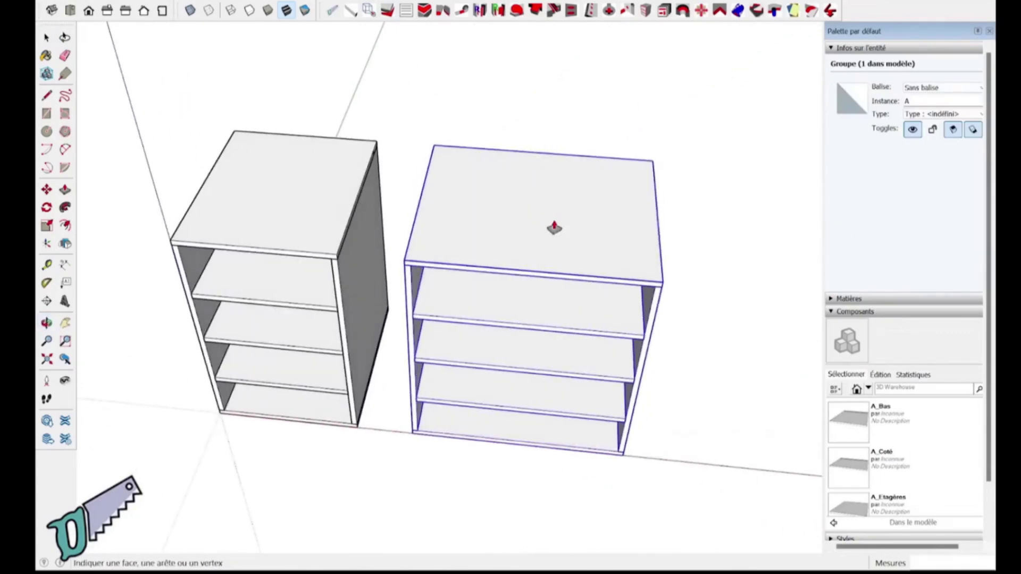
middle_click_drag(563, 120, 469, 228)
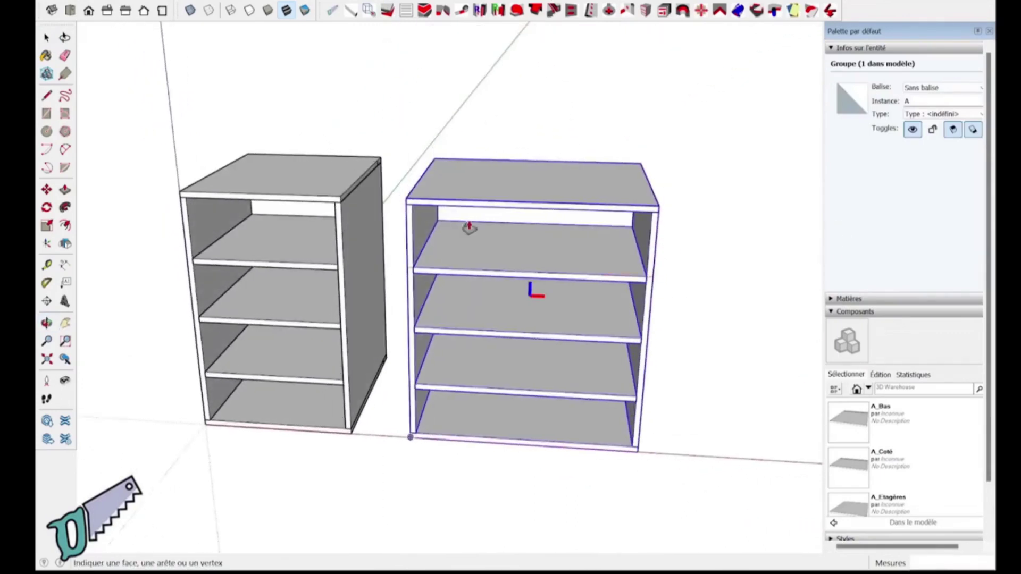
middle_click_drag(422, 126, 439, 57)
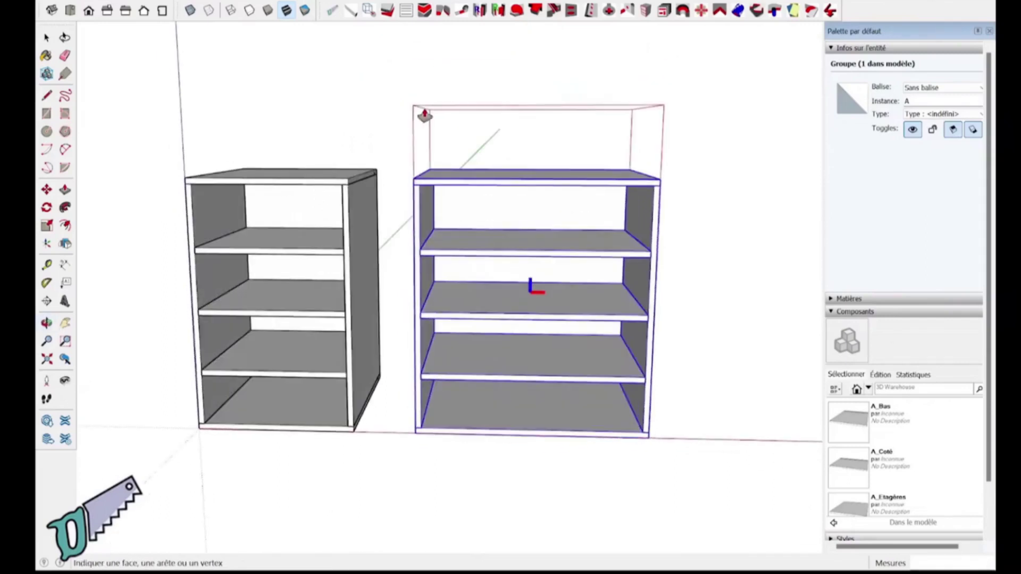
left_click(425, 113)
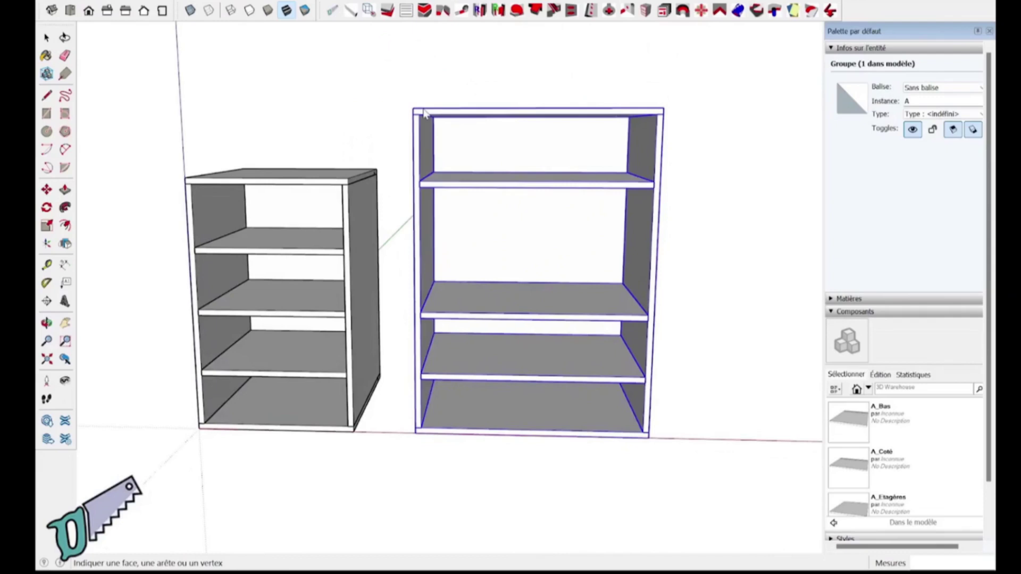
middle_click_drag(693, 342, 577, 394)
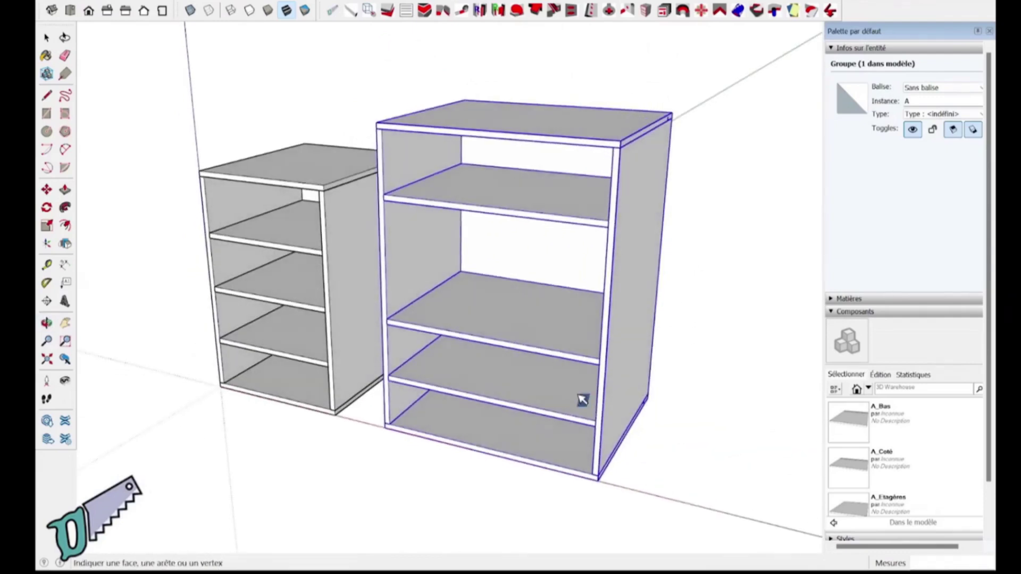
left_click(667, 412)
middle_click_drag(667, 412, 636, 390)
middle_click_drag(426, 503, 565, 498)
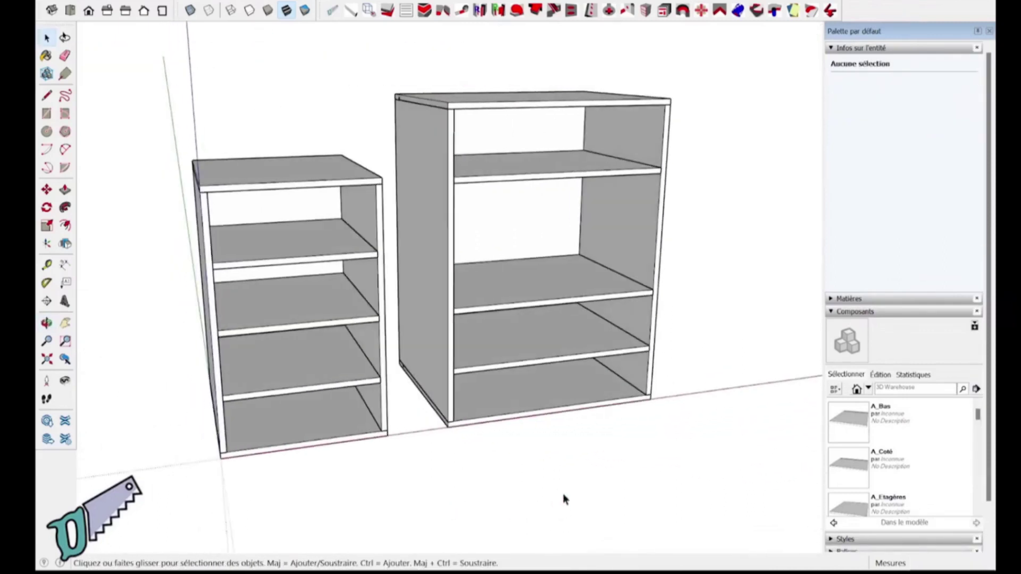
middle_click_drag(539, 451, 540, 485)
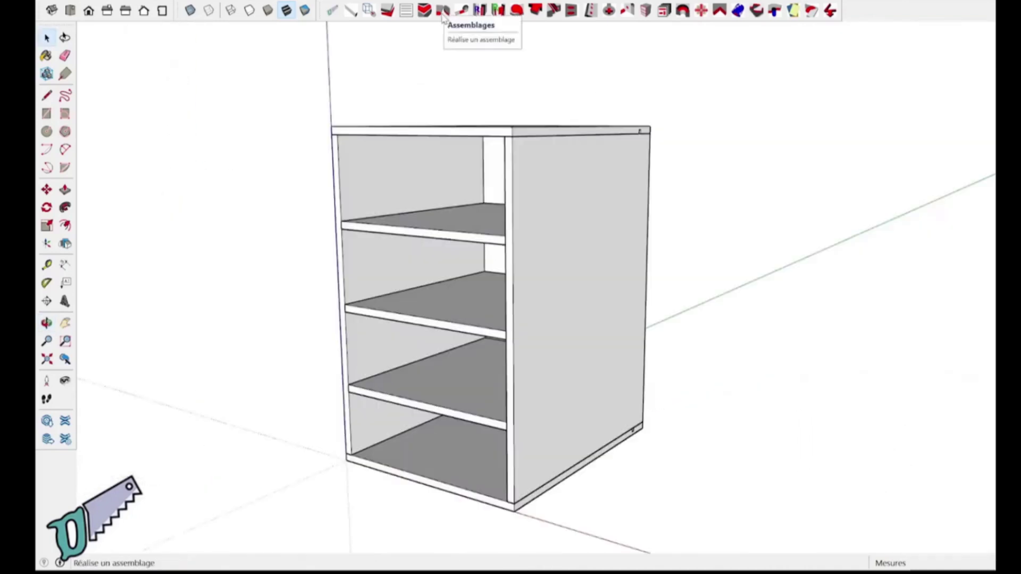
Set up a Lamelles joint with the Clamex_P-14 element and Centre enabled in the Assemblages tool.
left_click(443, 10)
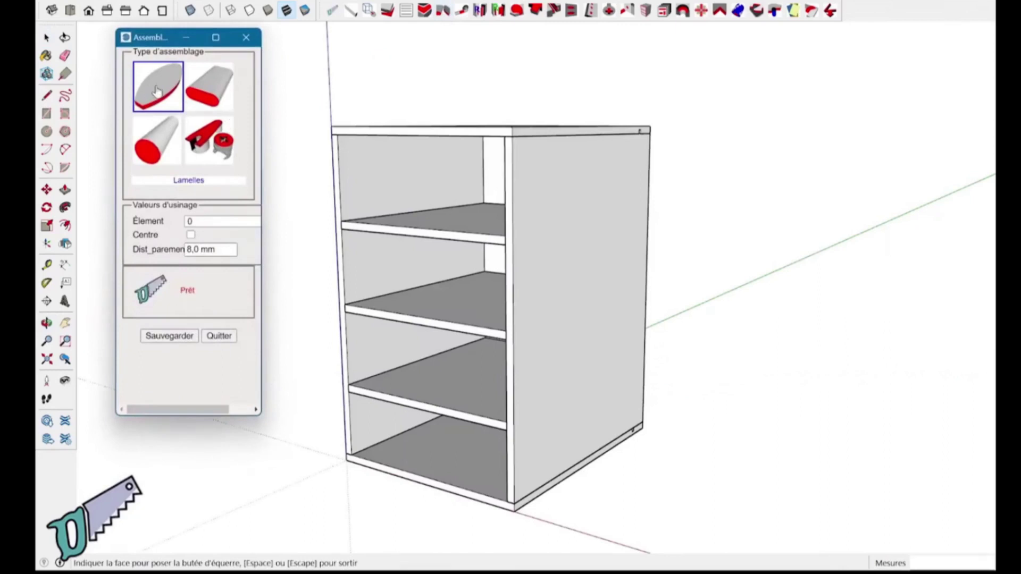
left_click(191, 235)
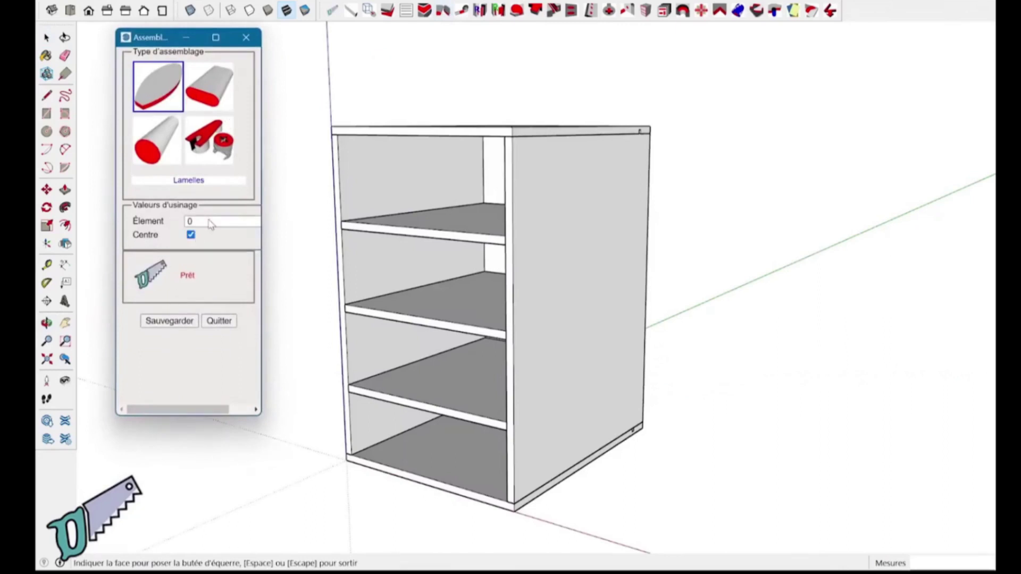
left_click(208, 221)
left_click(231, 313)
Place two Clamex_P-14 connectors along the upper edge of the cabinet's outer side panel, one near the front and one farther back.
left_click(558, 326)
middle_click_drag(558, 326, 534, 312)
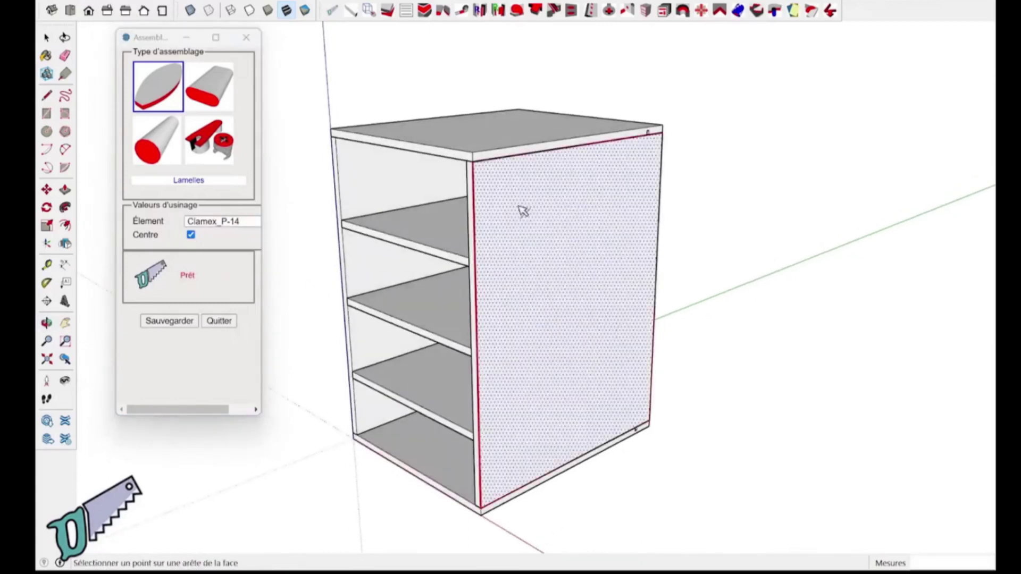
left_click(517, 159)
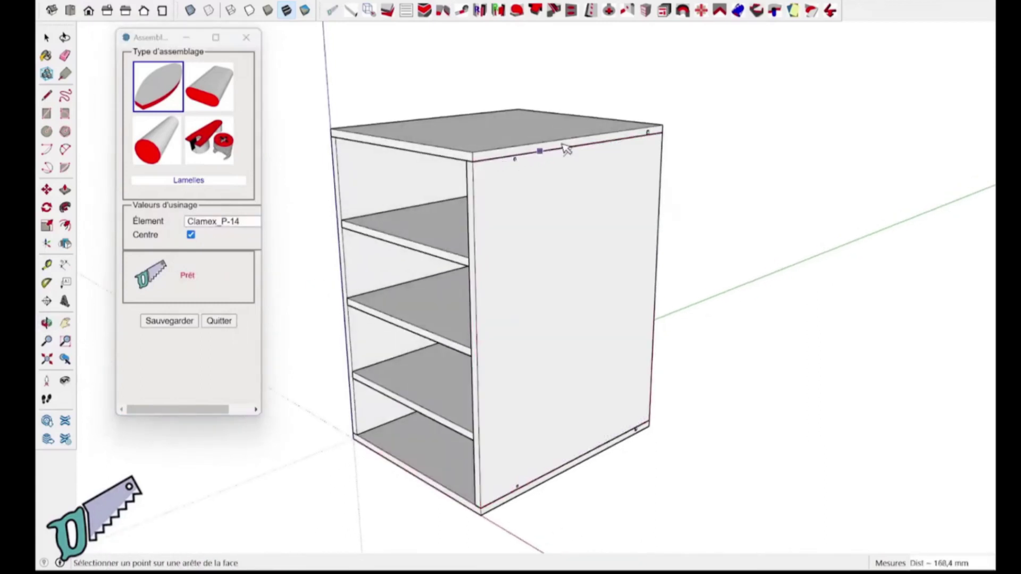
left_click(603, 145)
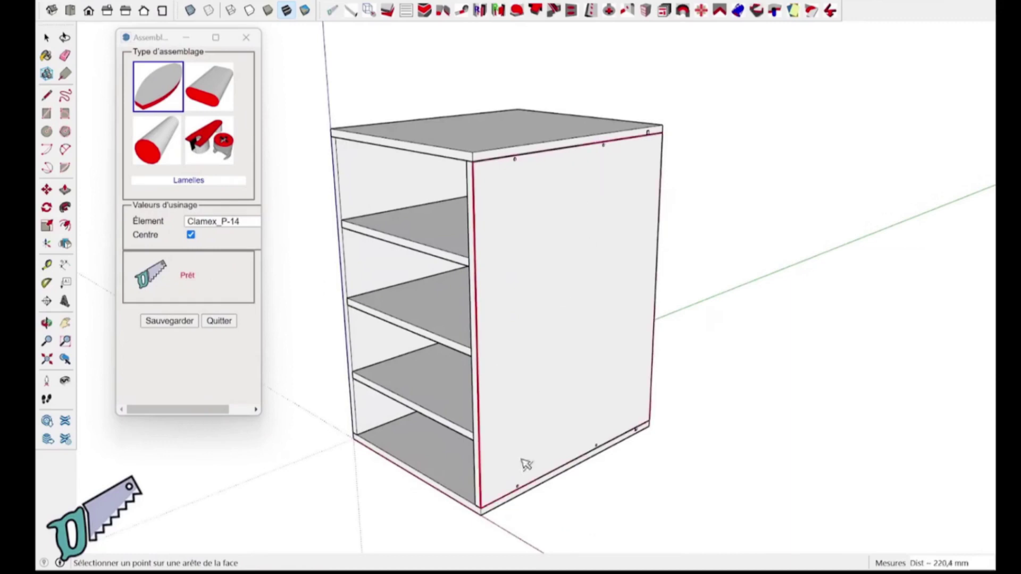
Set the Assemblages element to Tenso_P-14 with Centre enabled and apply the joint along the outer side panel's upper edge.
middle_click_drag(531, 452, 510, 460)
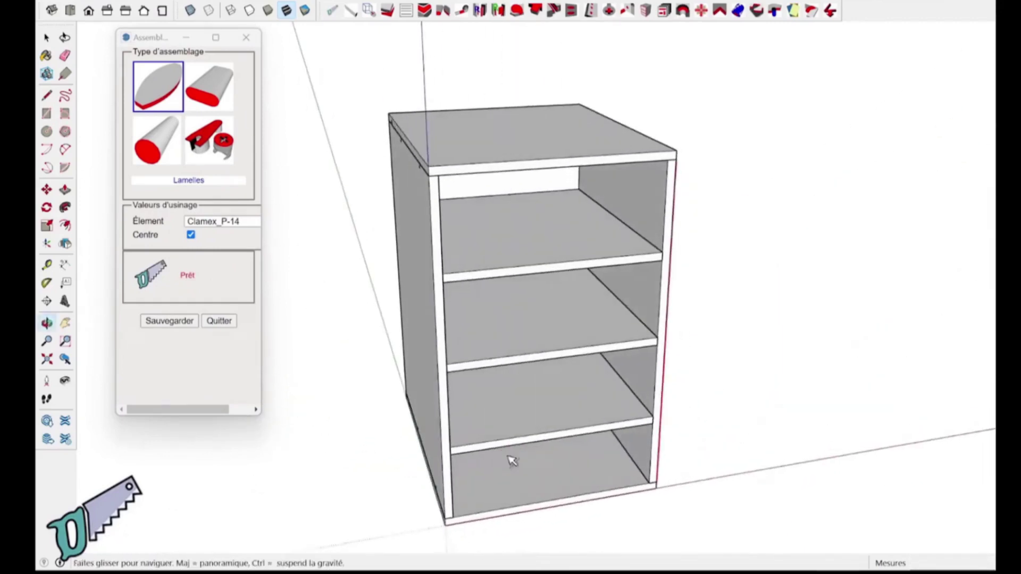
left_click(211, 223)
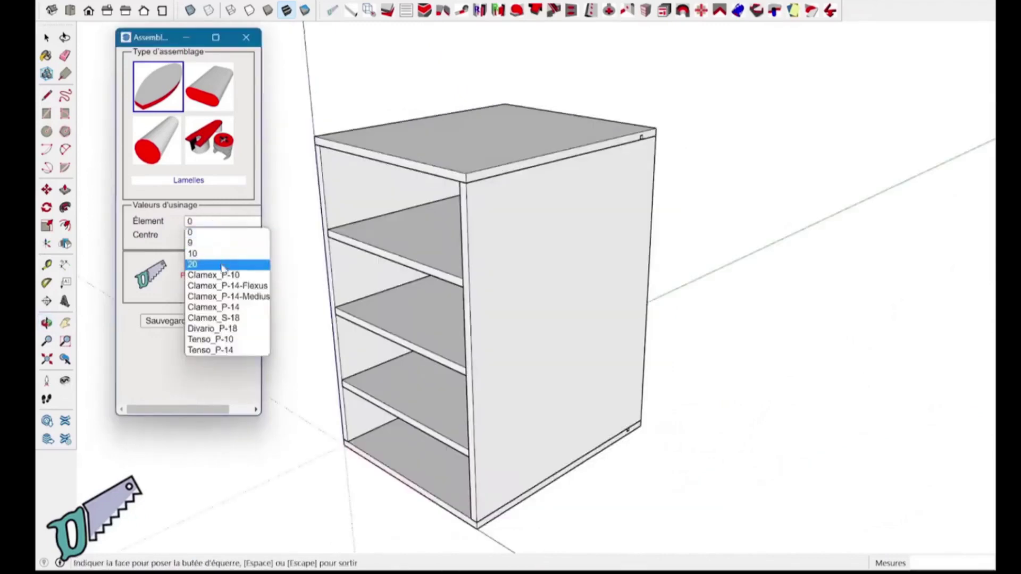
left_click(231, 351)
left_click(556, 271)
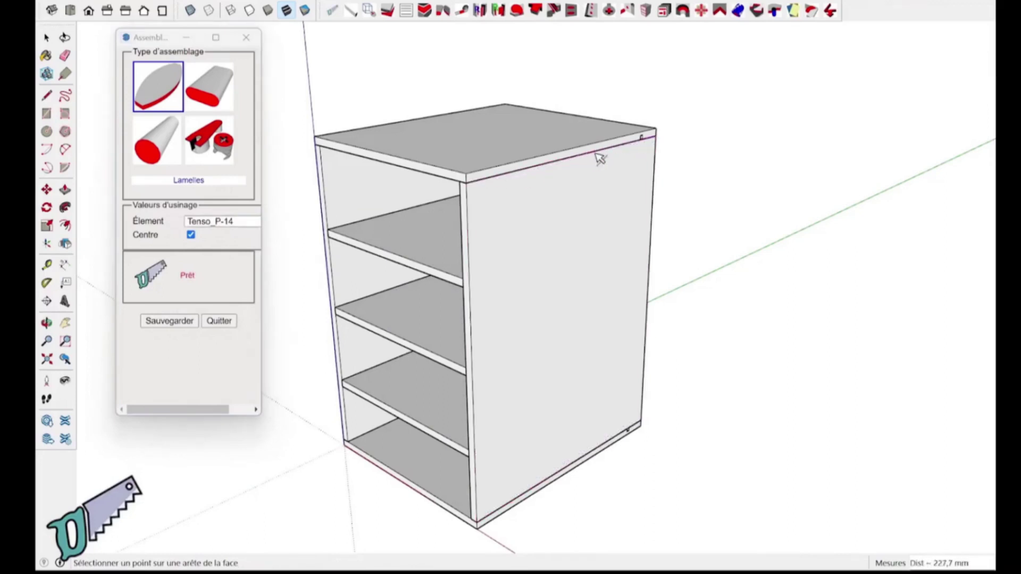
key("space")
Move the cabinet's top panel straight up off the side panels to expose the Tenso connectors for inspection.
left_click(567, 142)
left_click(566, 141)
key("m")
left_click(567, 141)
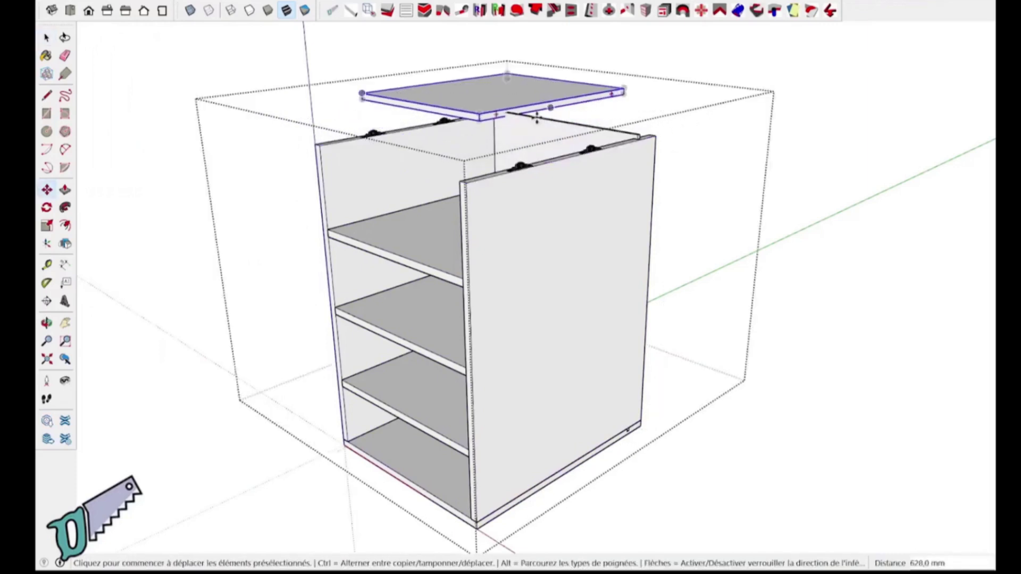
scroll(529, 160, "up", 6)
scroll(526, 158, "down", 3)
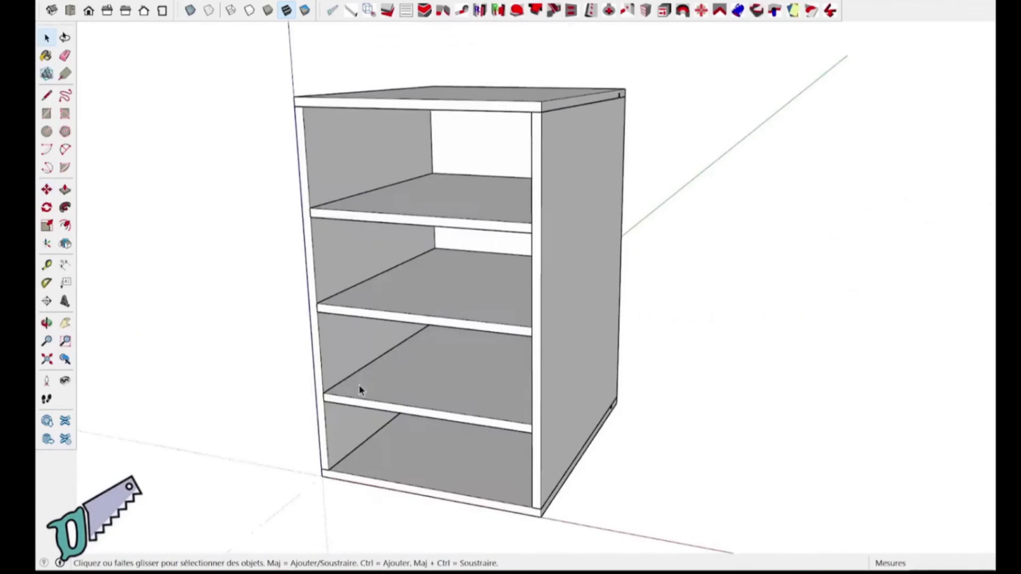
Measure the lowest intermediate shelf's thickness at its front corner with the Tape Measure tool, and clear the selection.
left_click(366, 381)
key("t")
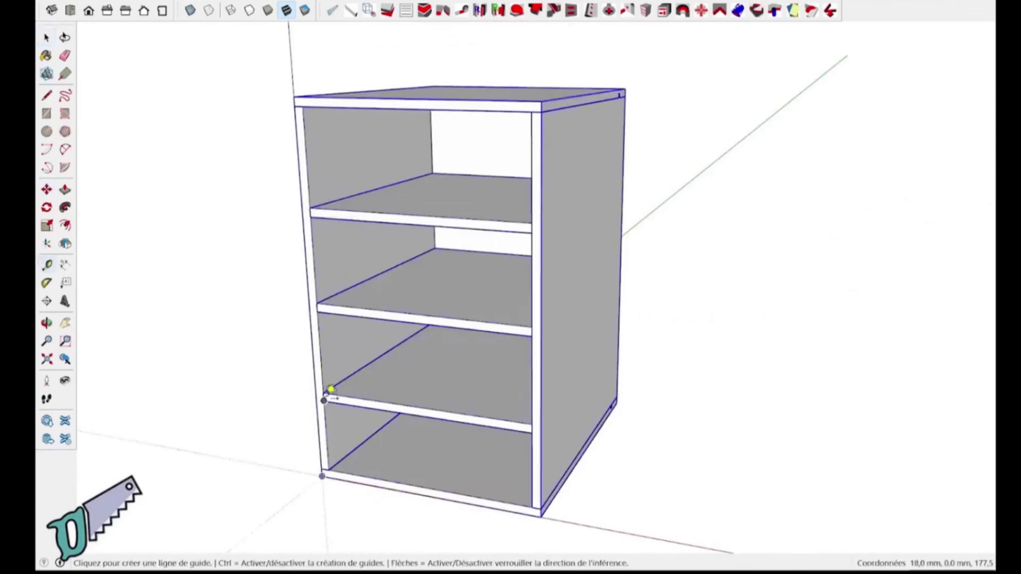
left_click(324, 400)
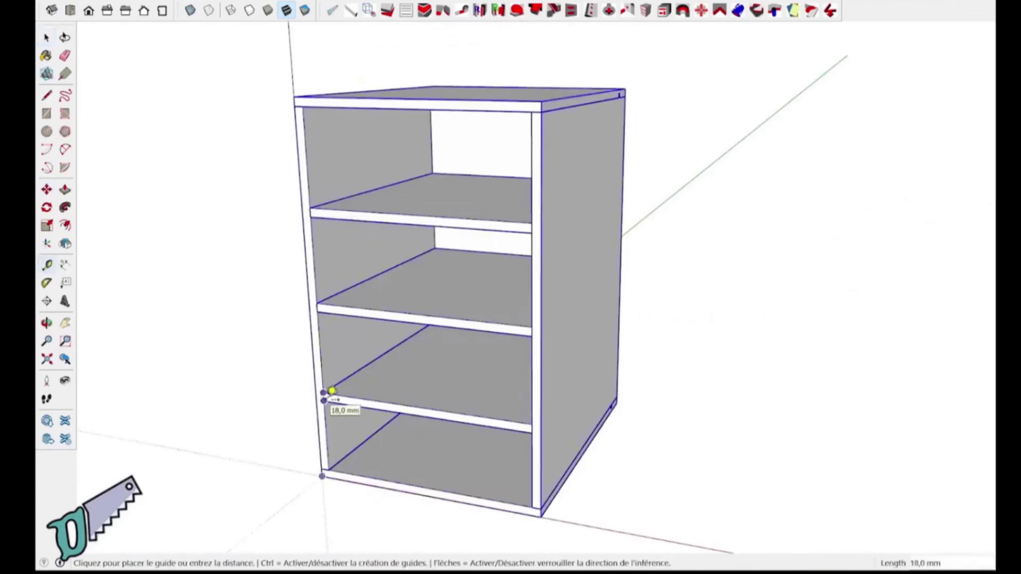
key("space")
left_click(236, 388)
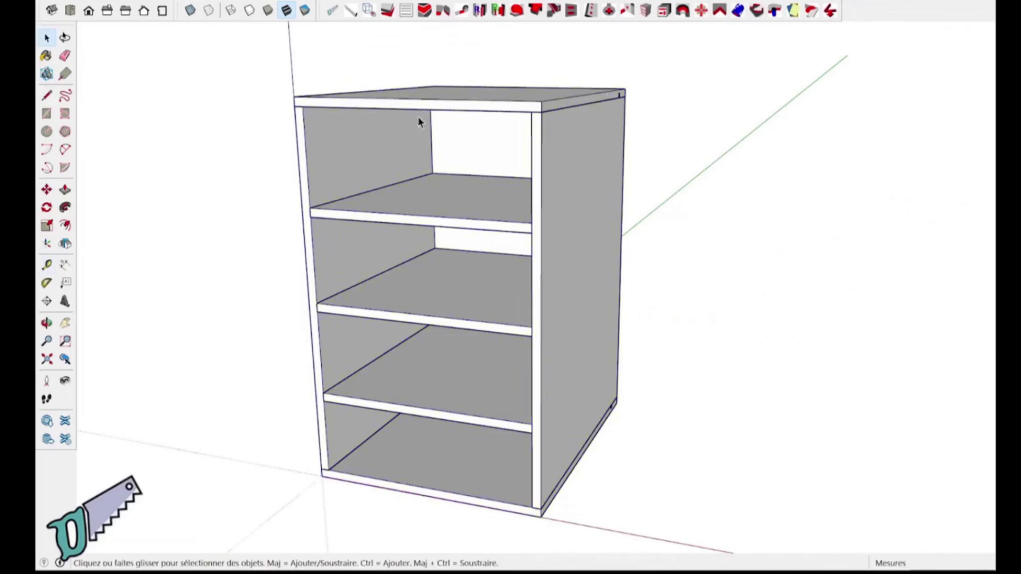
Set up contour machining as Rainure with Distance_parement 5,5, Profondeur_rainure 8,5, Largeur_rainure 7 and Epaulement_1 20.
left_click(424, 9)
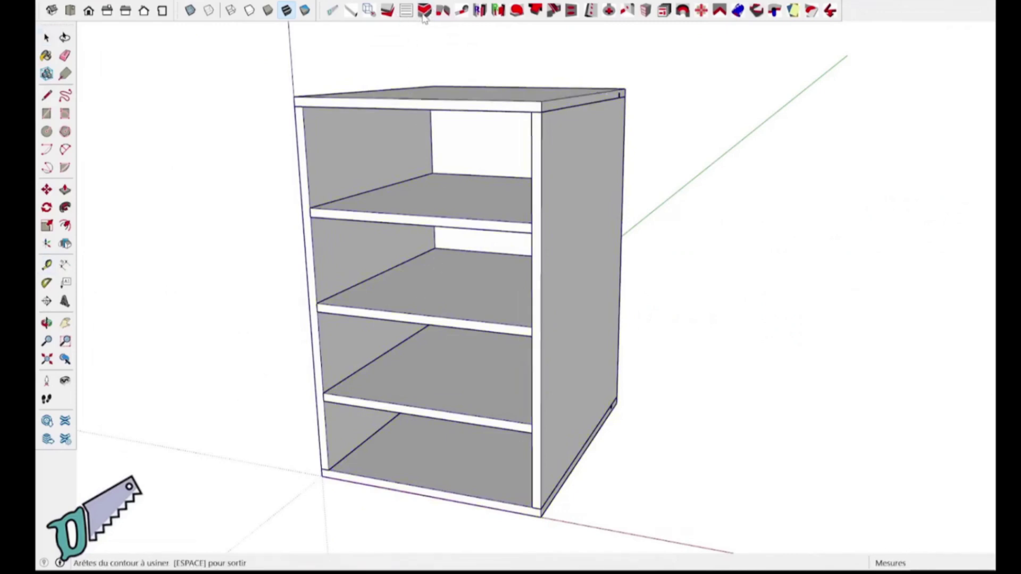
left_click(213, 88)
left_click(284, 173)
type("5,5")
key("Tab")
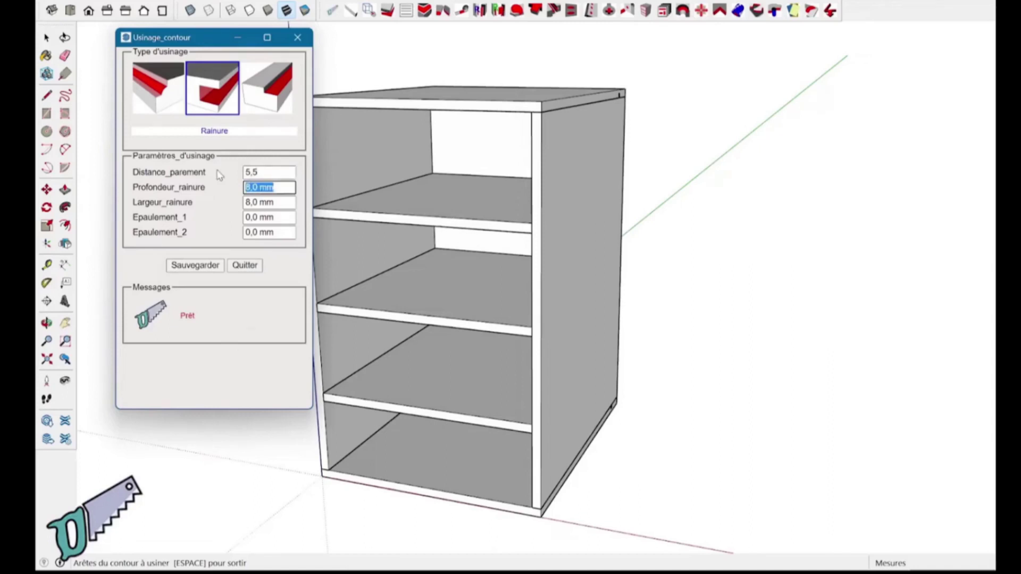
type("8,5")
key("Tab")
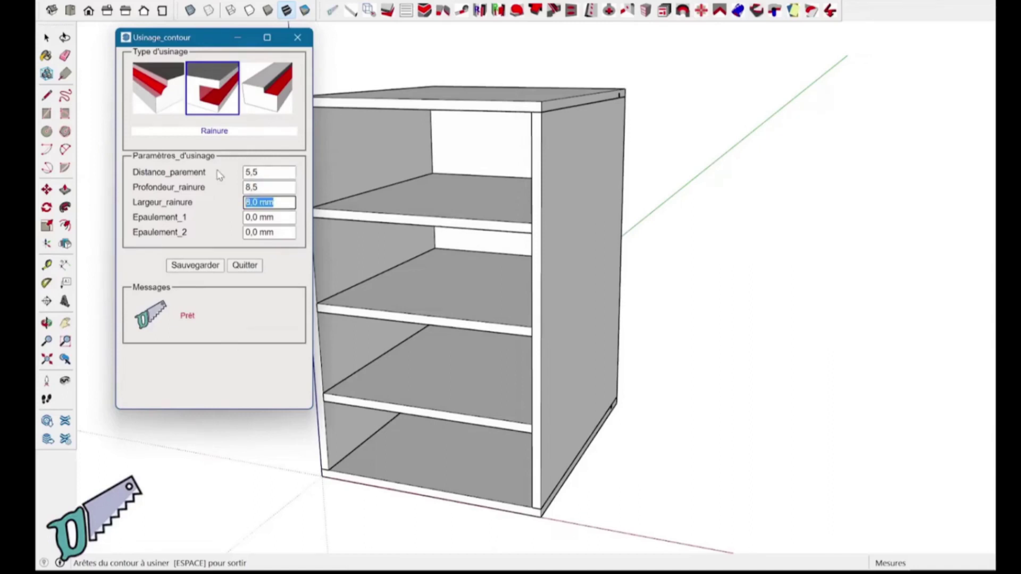
type("7")
key("Tab")
type("2")
key("Tab")
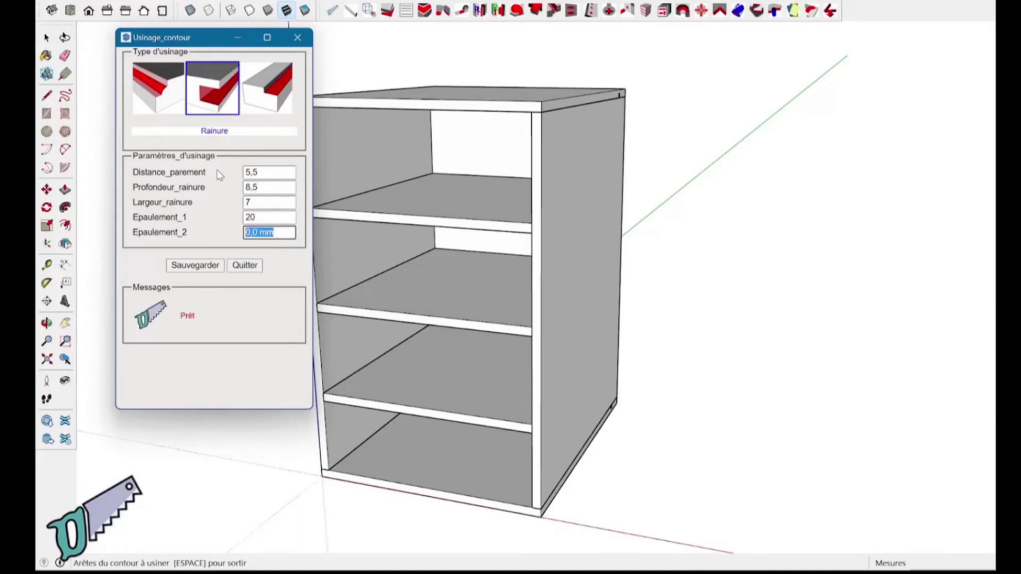
Machine the groove along the side edges of the three intermediate shelves and close the contour machining tool.
middle_click_drag(421, 285, 363, 292)
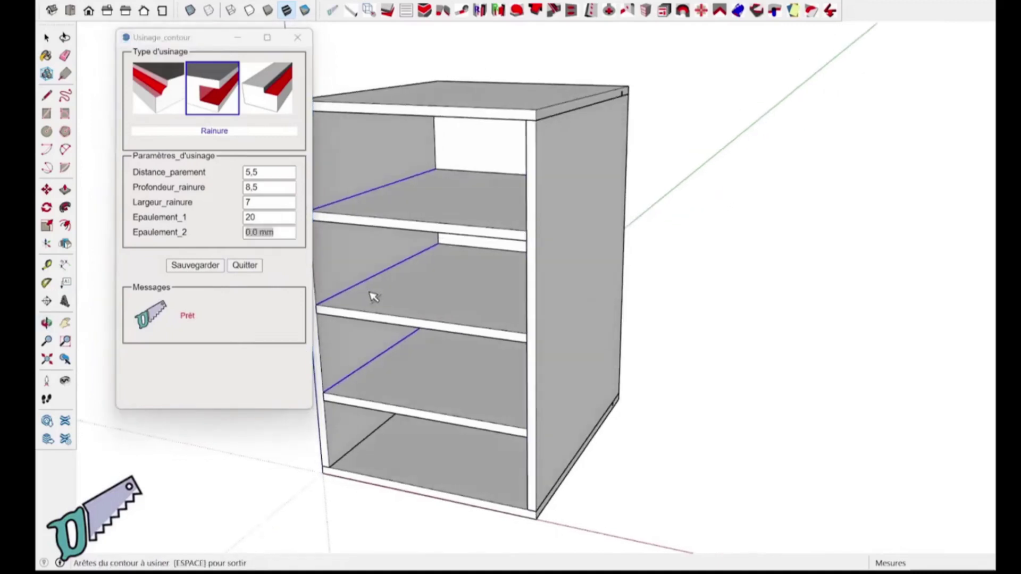
right_click(365, 287)
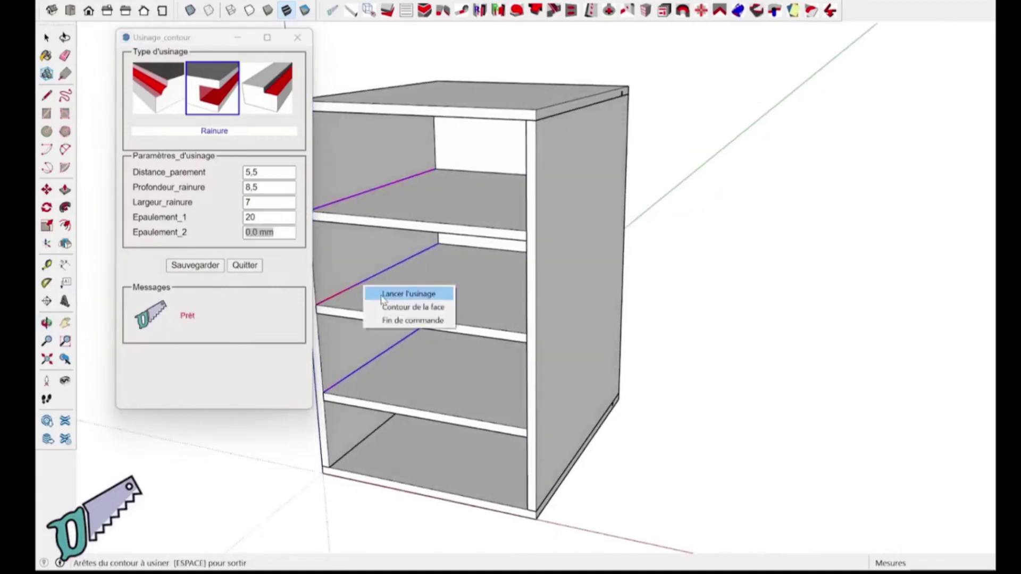
left_click(381, 296)
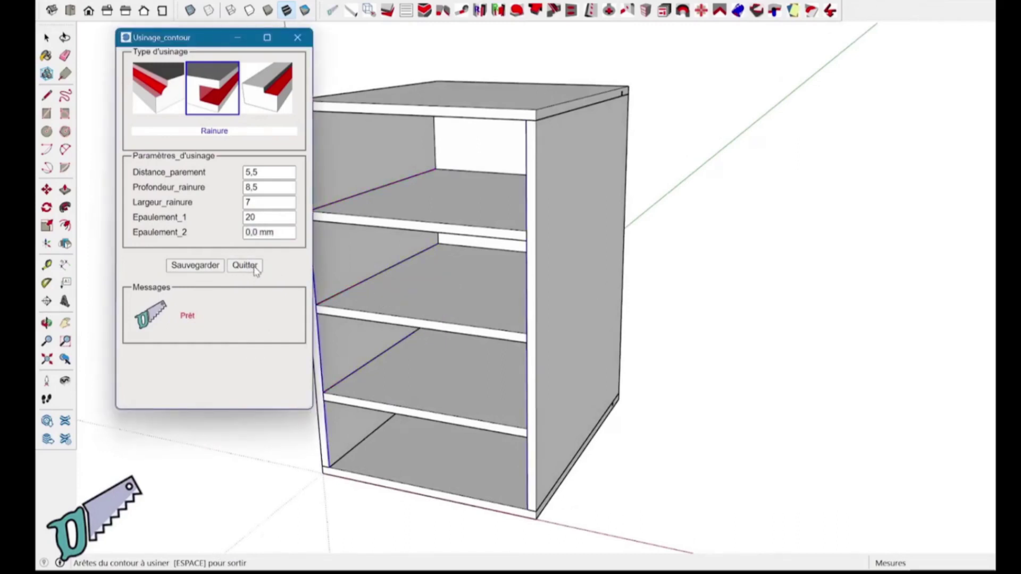
left_click(255, 268)
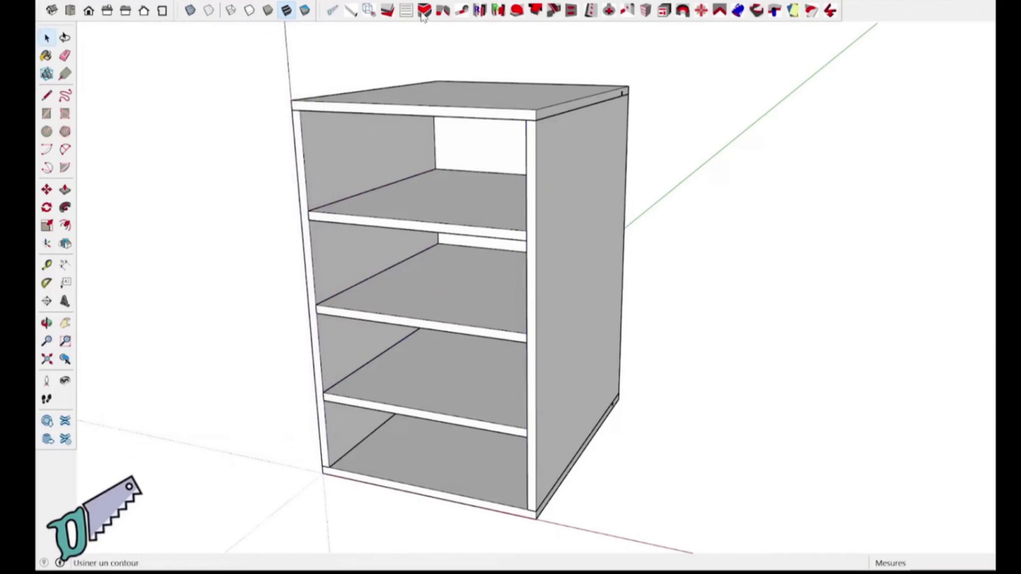
Set up a Lamelles joint with the Divario_P-18 element and Centre enabled in the Assemblages tool.
left_click(450, 14)
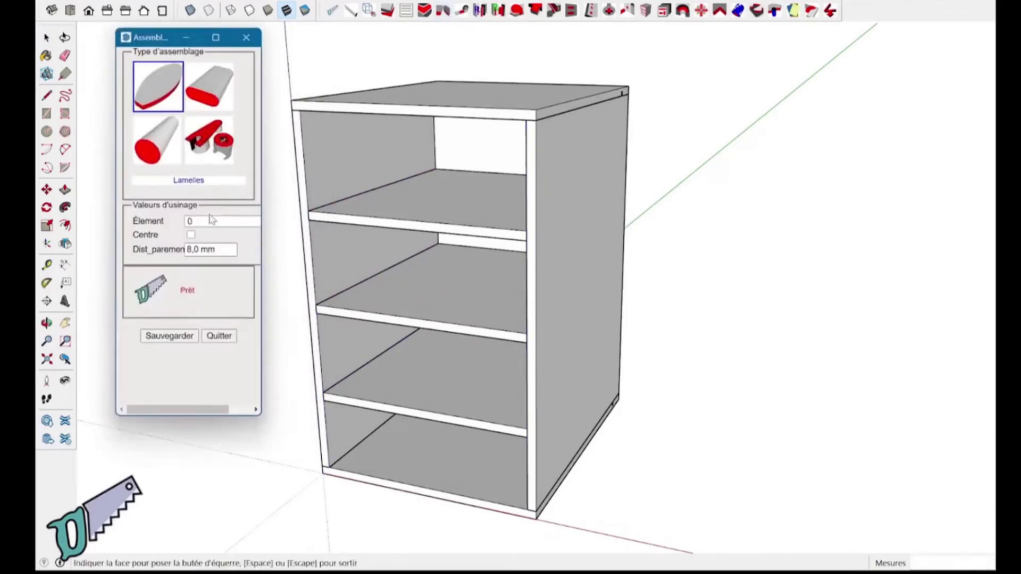
left_click(191, 235)
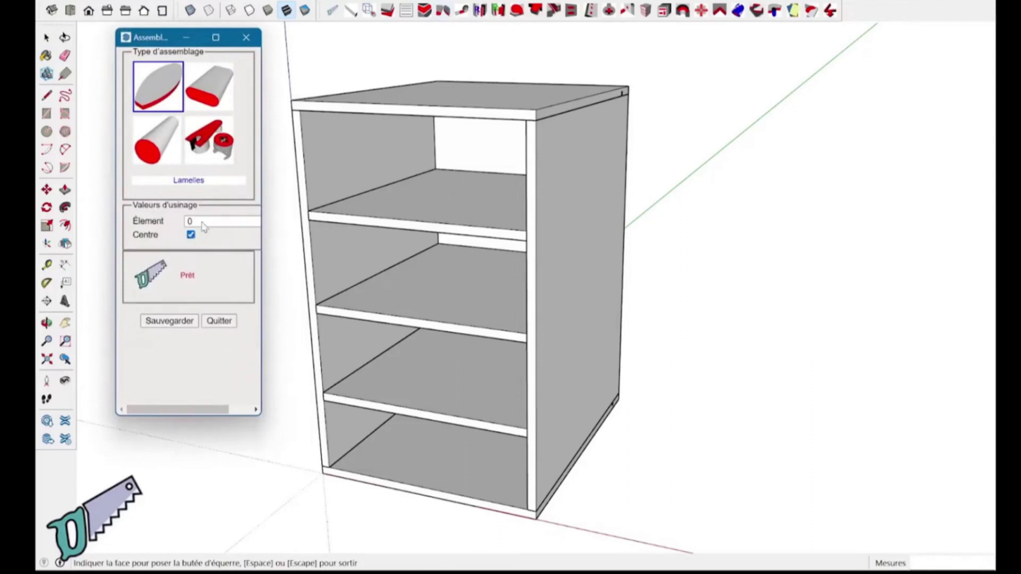
left_click(204, 226)
left_click(217, 329)
Place a Divario_P-18 connector along the middle shelf's grooved side edge, about 100 mm from its rear end.
middle_click_drag(372, 301, 422, 257)
left_click(383, 307)
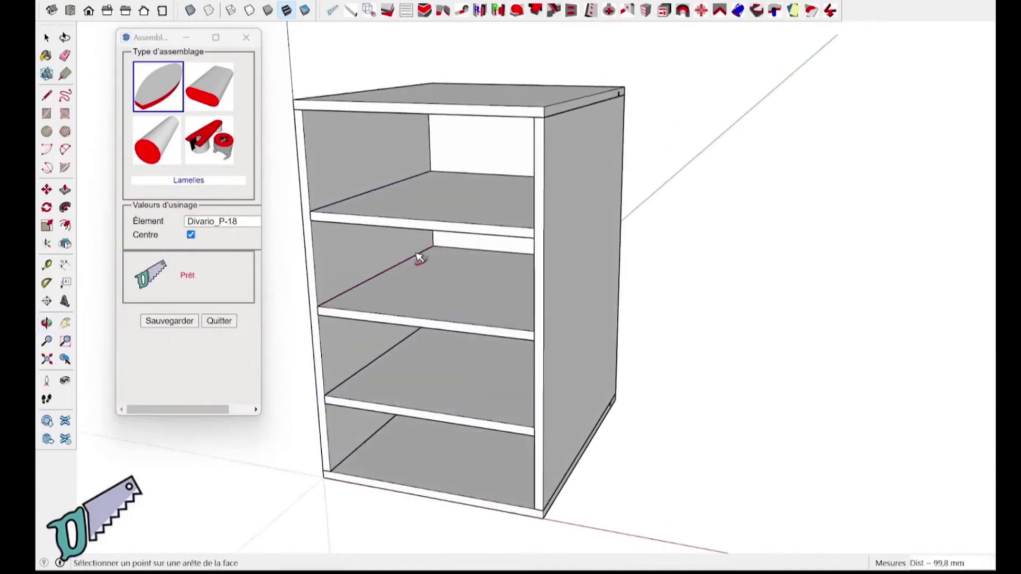
left_click(416, 254)
Move the side panel at the grooved shelf ends away from the cabinet to inspect the grooves and Divario connectors.
middle_click_drag(415, 255, 472, 349)
left_click(433, 355)
key("m")
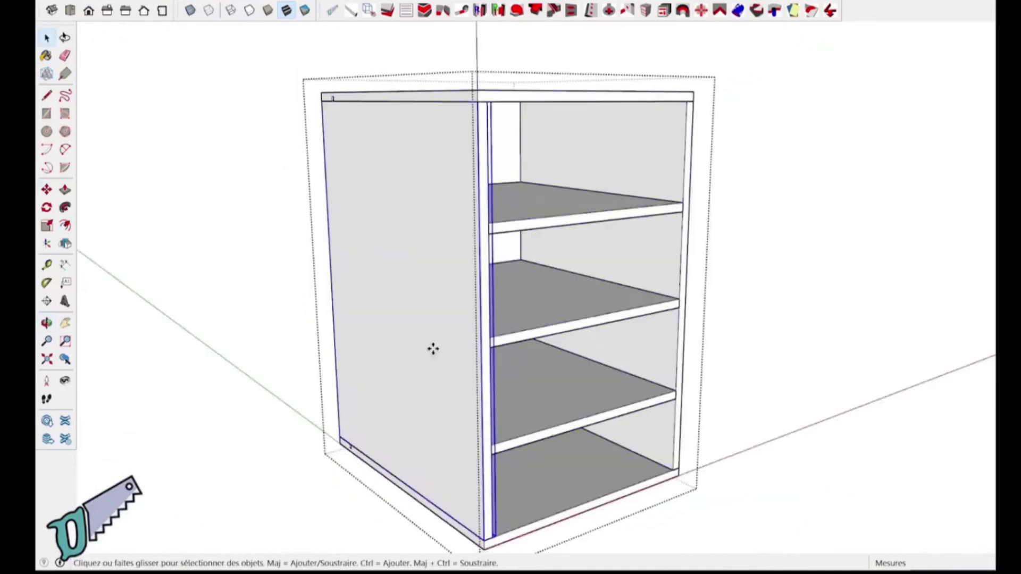
left_click(223, 390)
scroll(464, 336, "up", 6)
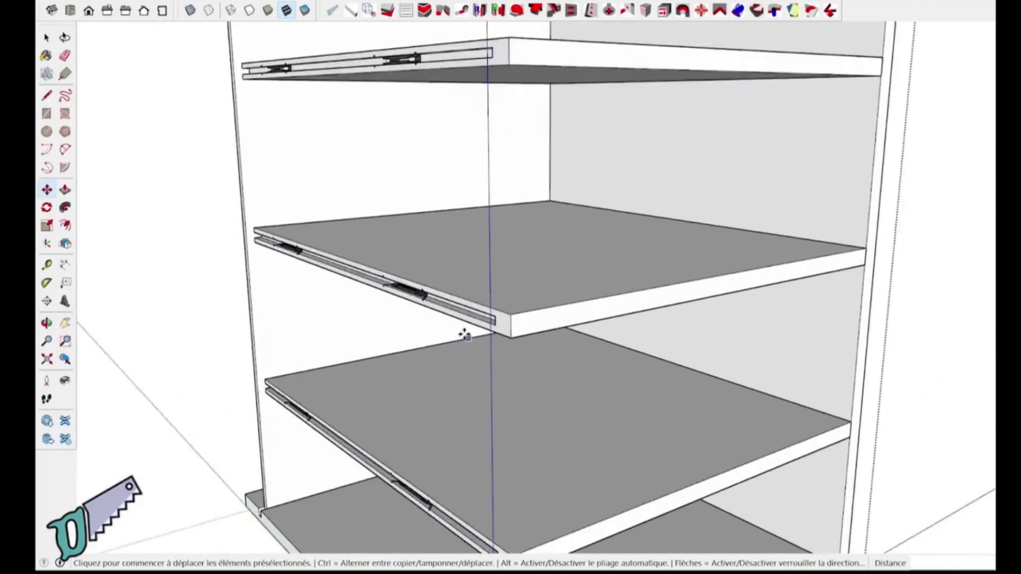
scroll(452, 309, "down", 8)
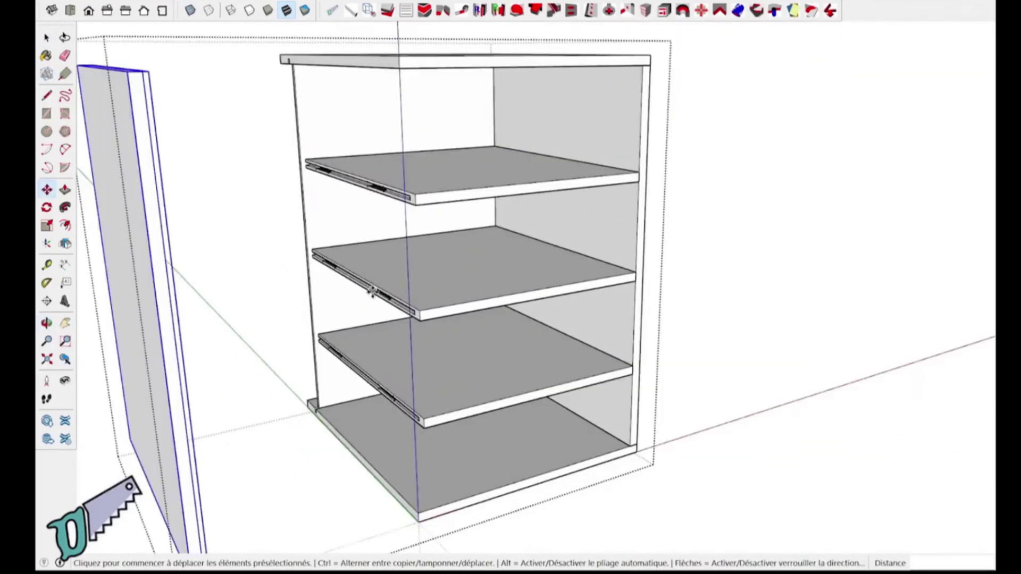
Open the choice of Lamelles elements in the Assemblages tool.
middle_click_drag(373, 291, 272, 335)
scroll(275, 266, "up", 5)
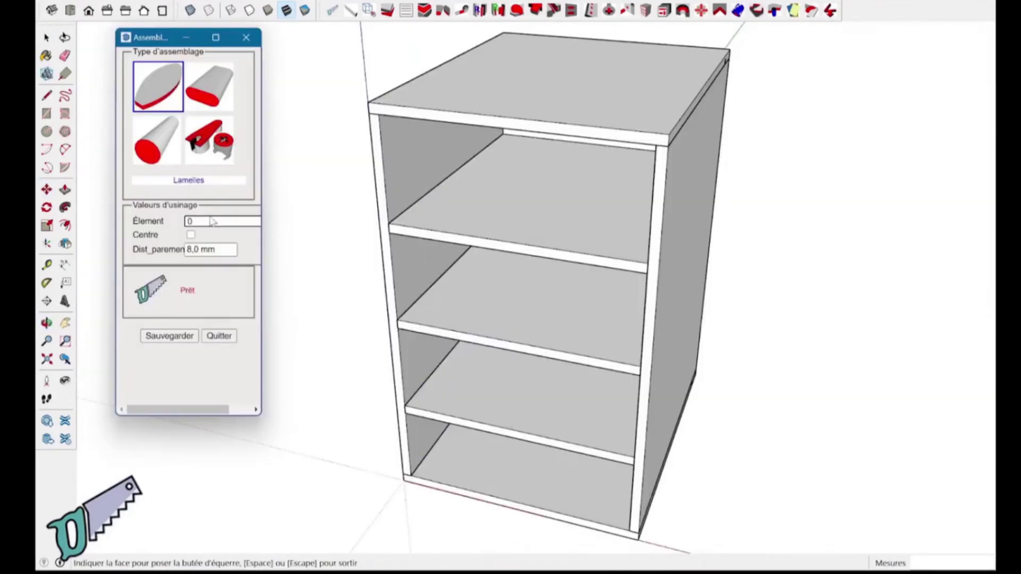
left_click(211, 223)
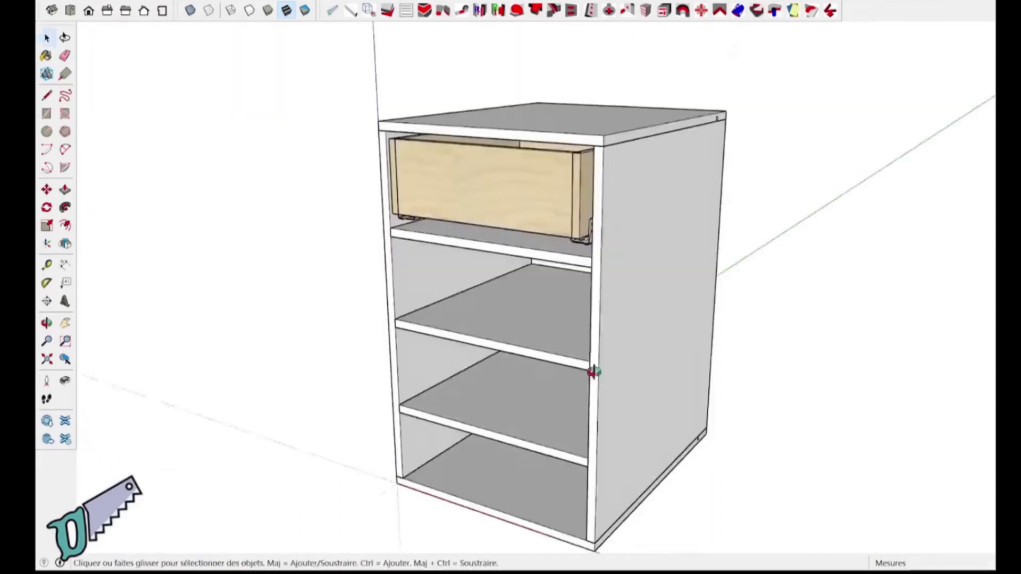
Select the upper drawer and adapt its slide side to the inner face of the cabinet's side panel.
middle_click_drag(592, 369, 512, 250)
left_click(506, 220)
scroll(519, 234, "up", 3)
key("space")
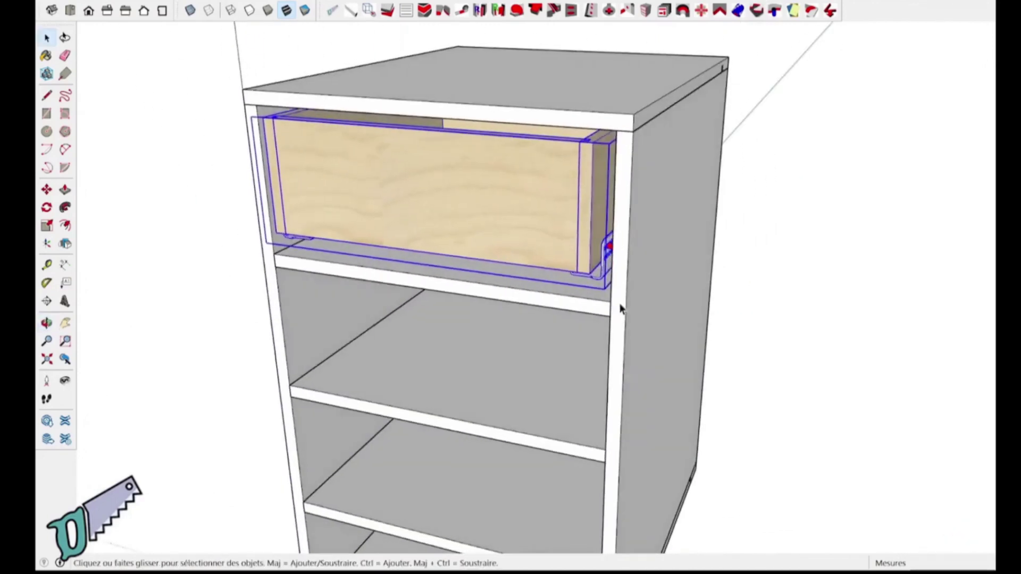
scroll(602, 281, "up", 3)
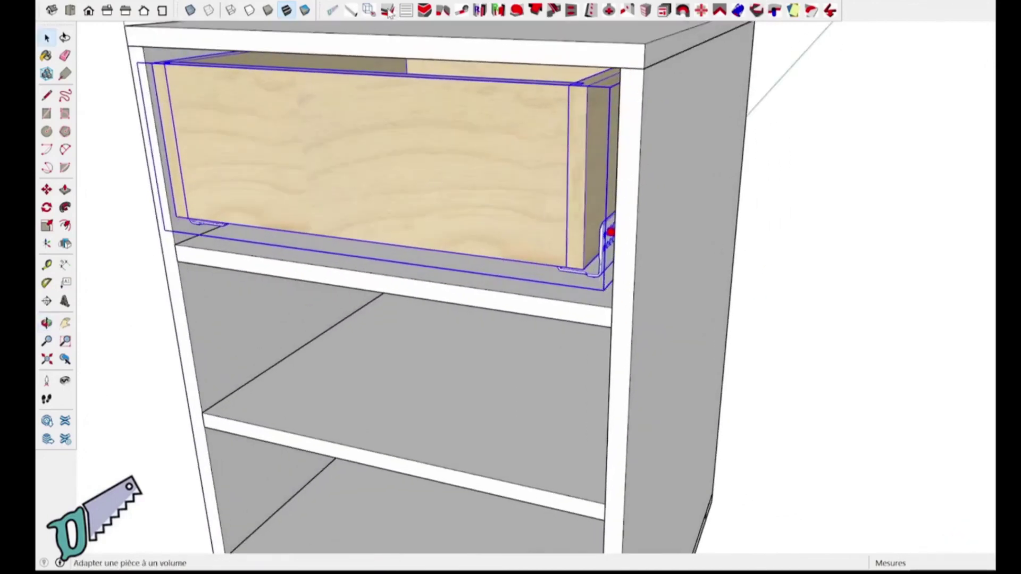
scroll(577, 250, "up", 4)
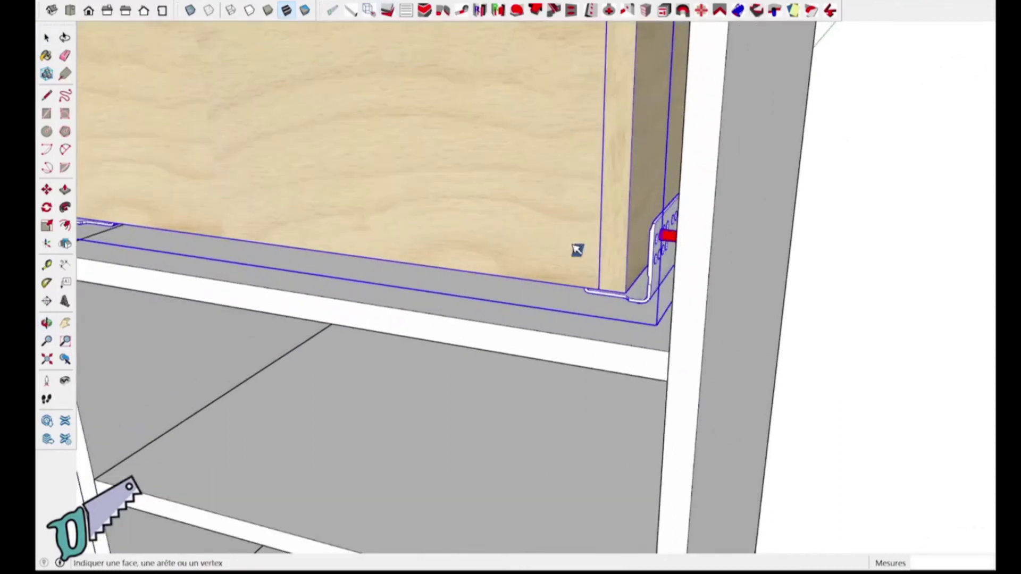
middle_click_drag(556, 256, 538, 256, "shift")
scroll(564, 282, "up", 3)
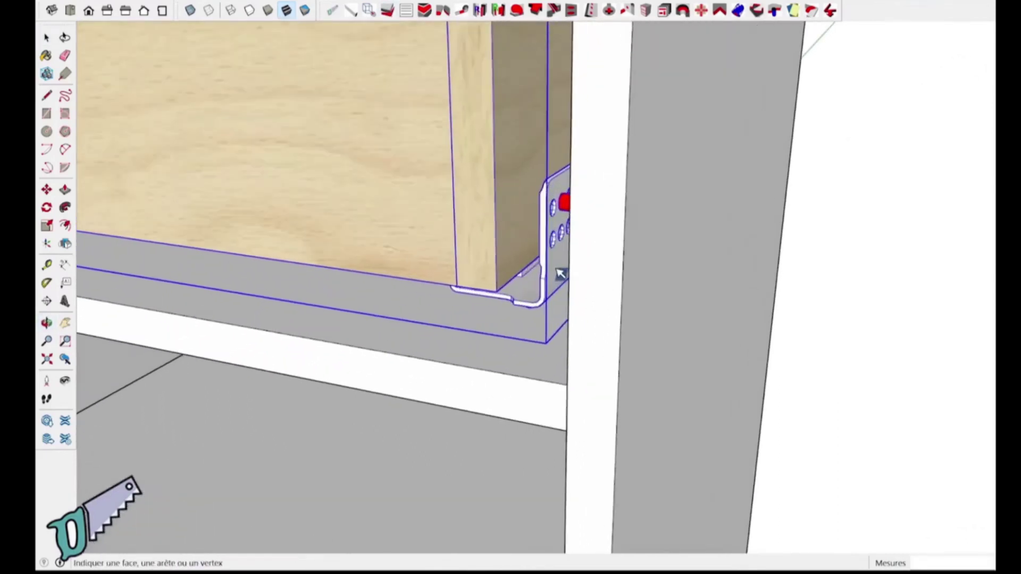
middle_click_drag(566, 281, 720, 256)
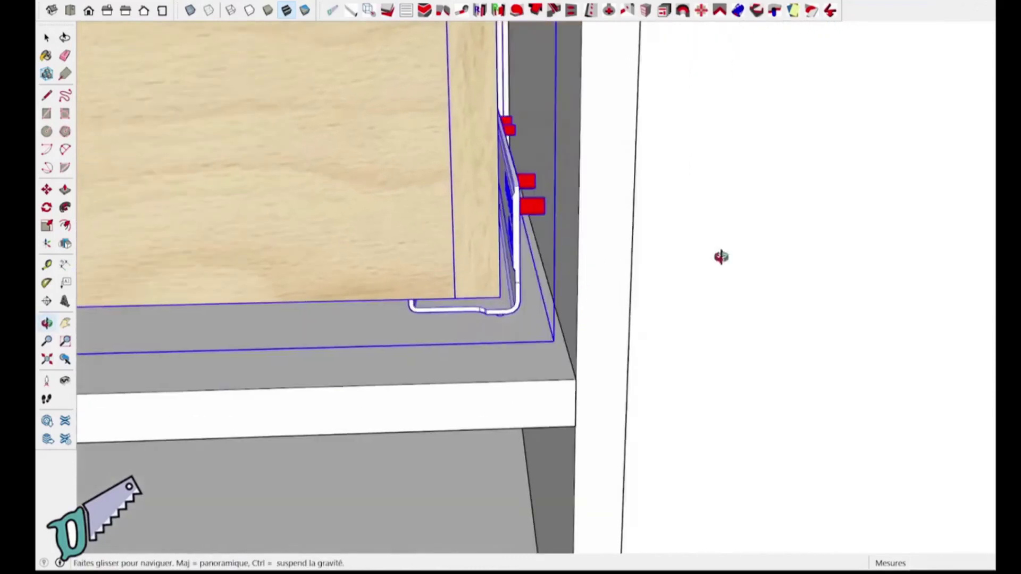
left_click(577, 274)
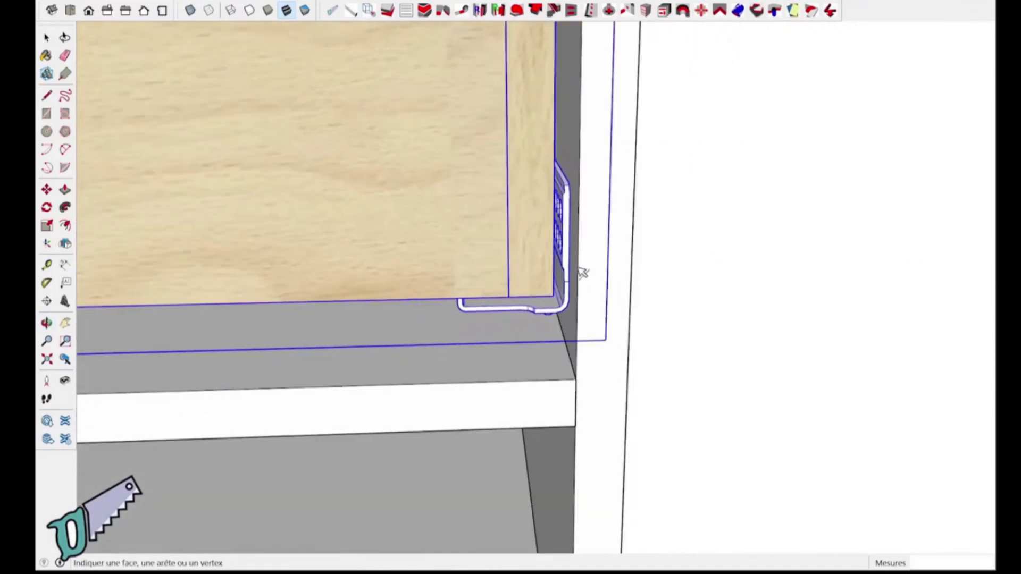
scroll(582, 273, "down", 2)
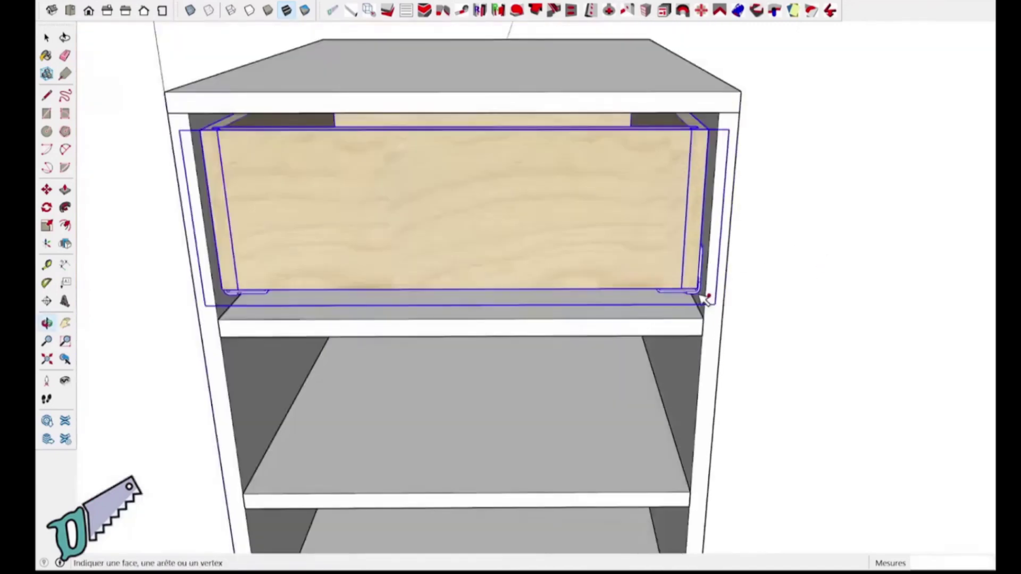
left_click_drag(771, 278, 656, 298)
middle_click_drag(656, 298, 812, 292)
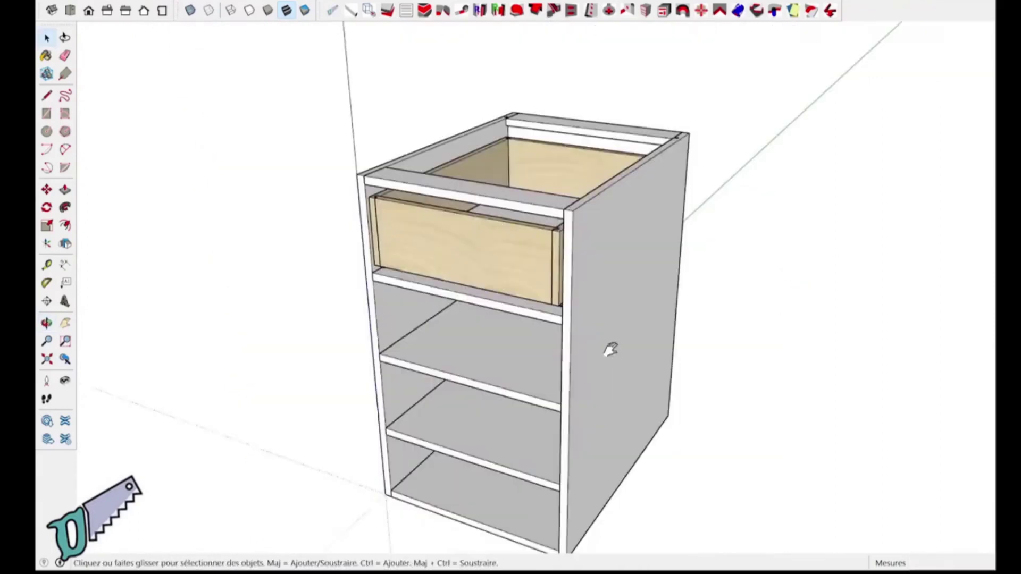
Extend the drawer assembly's side with the slide bracket up to the inner face of the open-topped cabinet's side panel.
left_click_drag(611, 354, 558, 342)
middle_click_drag(558, 342, 757, 342)
middle_click_drag(380, 390, 509, 436)
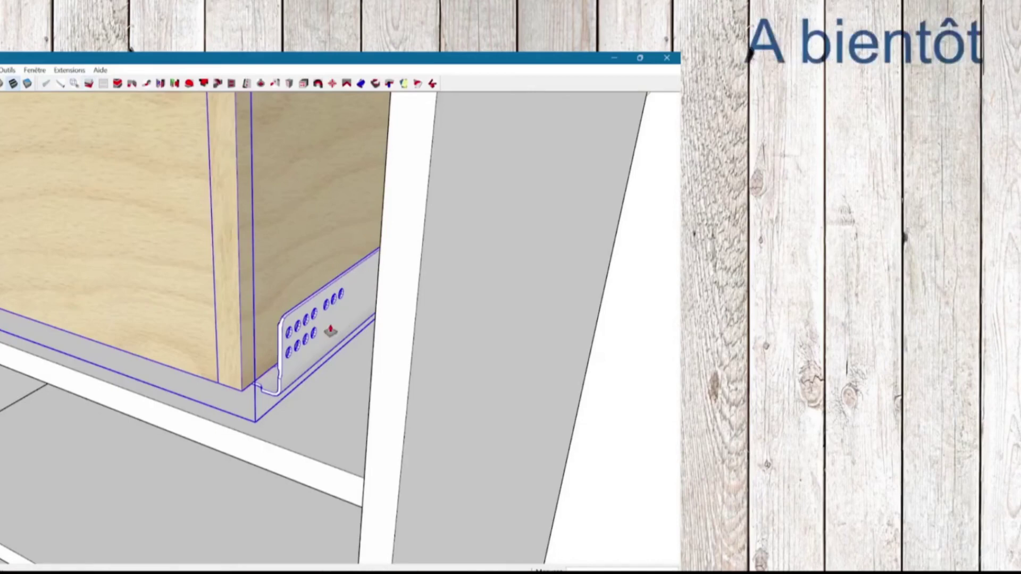
mouse_move(360, 335)
middle_mouse_down()
mouse_move(398, 324)
mouse_move(438, 337)
middle_mouse_up()
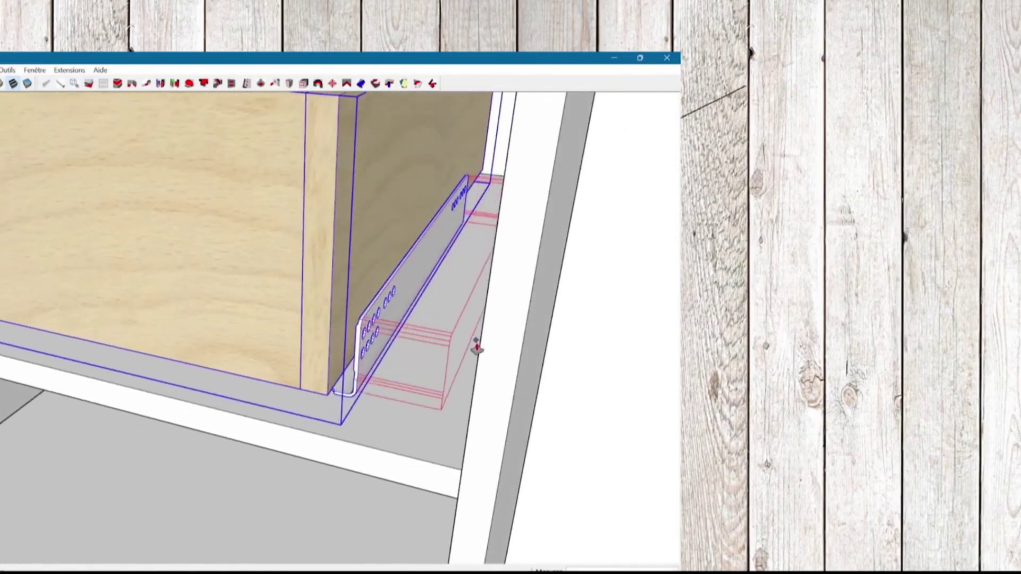
left_click(482, 348)
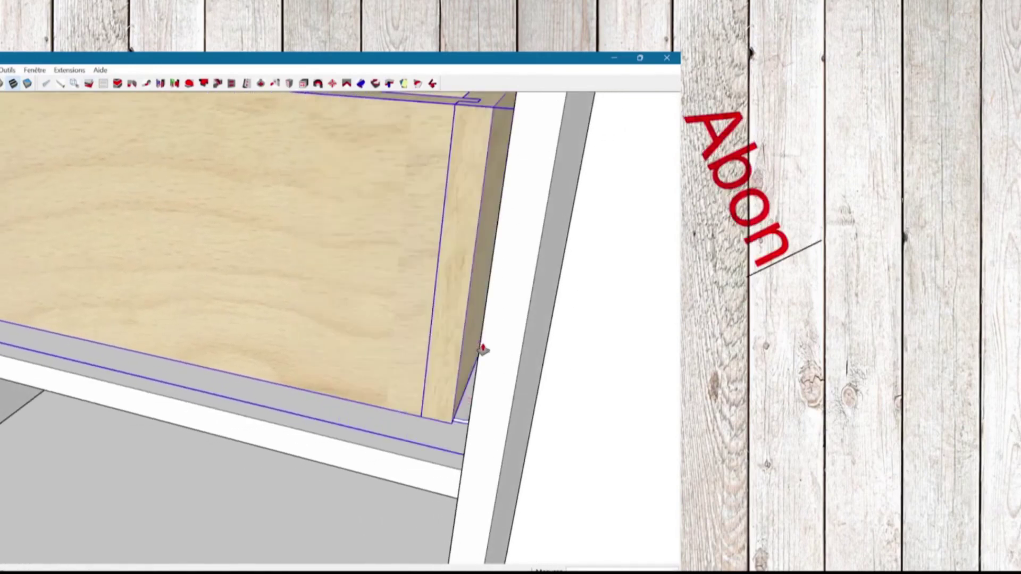
middle_click_drag(481, 339, 569, 342)
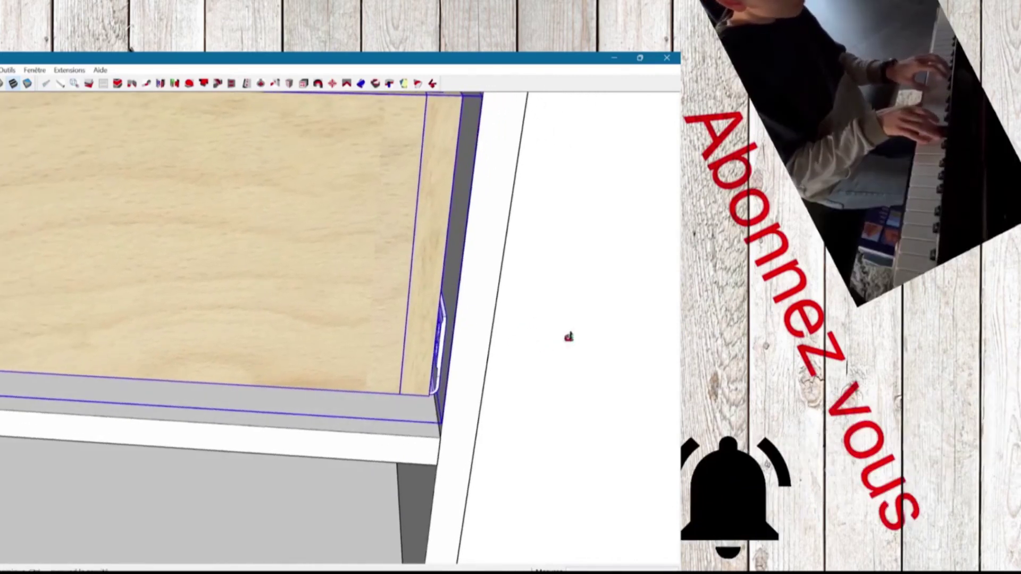